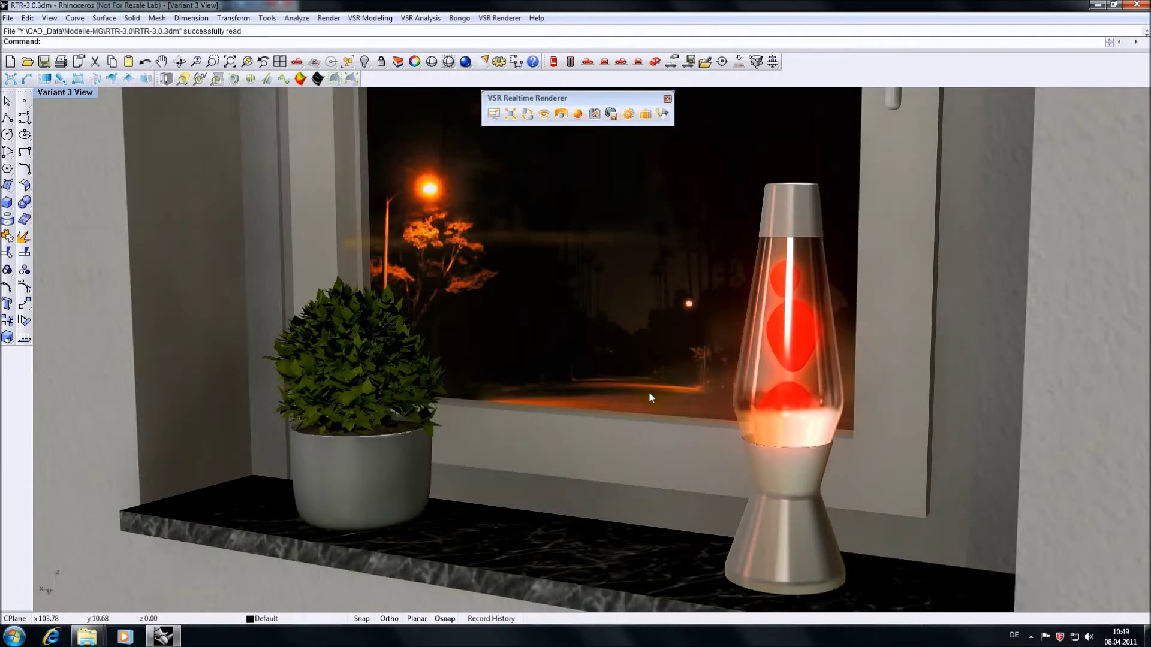
Orbit the perspective view slightly to frame the lava lamp and plant on the windowsill
{"action": "mouse_move", "coordinate": [649, 391]}
{"action": "right_mouse_down"}
{"action": "mouse_move", "coordinate": [632, 394]}
{"action": "mouse_move", "coordinate": [732, 390]}
{"action": "mouse_move", "coordinate": [731, 414]}
{"action": "mouse_move", "coordinate": [673, 386]}
{"action": "mouse_move", "coordinate": [662, 393]}
{"action": "right_mouse_up"}
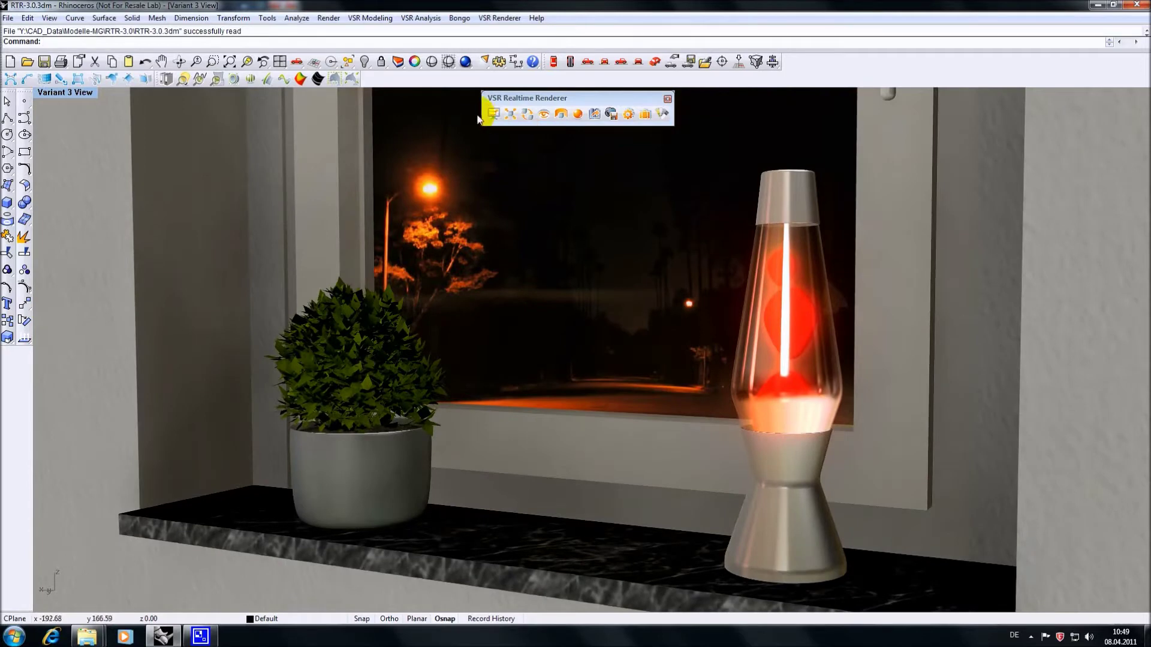
{"action": "left_click", "coordinate": [510, 114]}
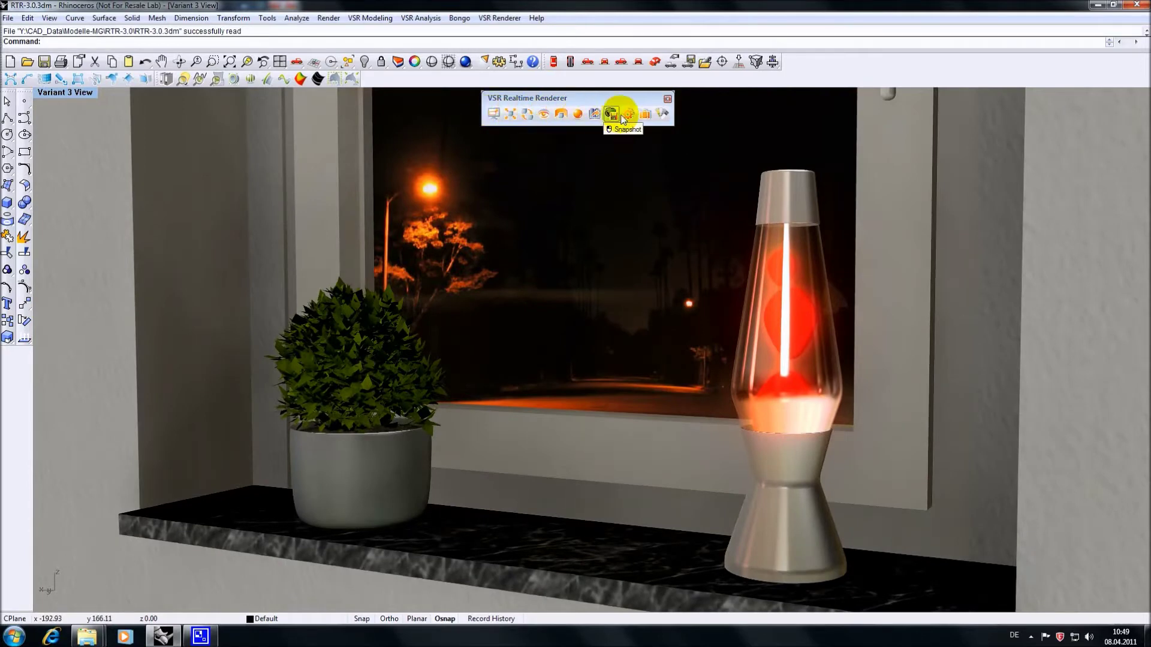
Create Variant 1 in the VSR Variant Manager from the current red-lamp scene, including background settings
{"action": "left_click", "coordinate": [663, 116]}
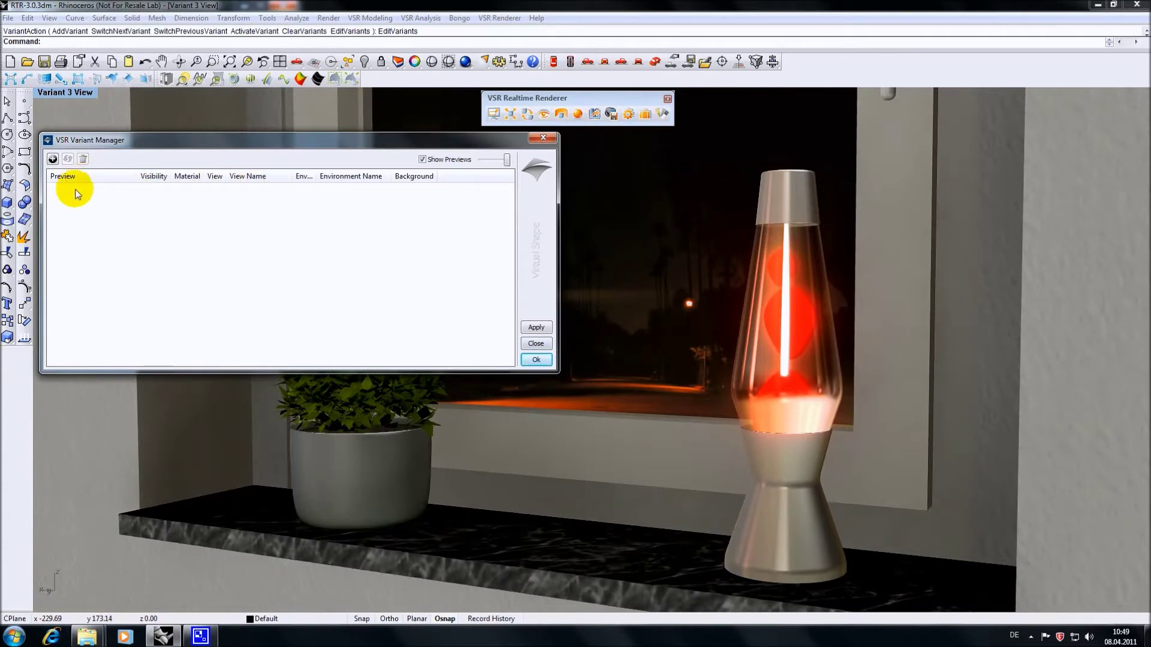
{"action": "left_click", "coordinate": [53, 159]}
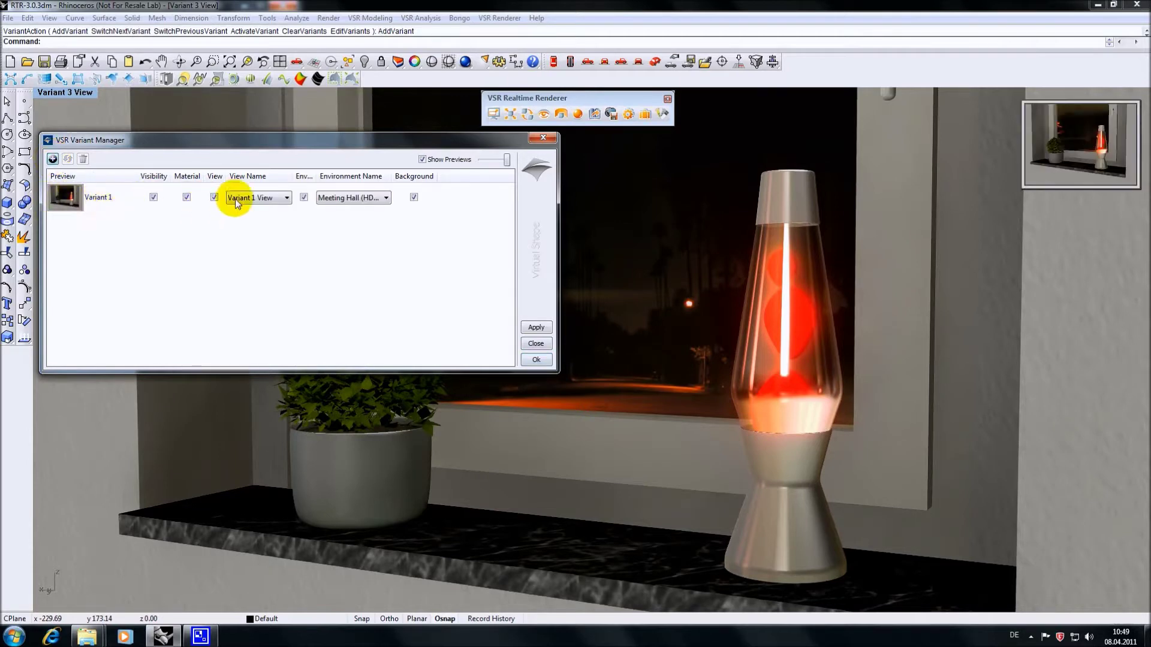
{"action": "left_click", "coordinate": [414, 196]}
Toggle variant previews off and back on, shrink the preview thumbnail, and close the Variant Manager
{"action": "mouse_move", "coordinate": [1073, 157]}
{"action": "left_click", "coordinate": [422, 160]}
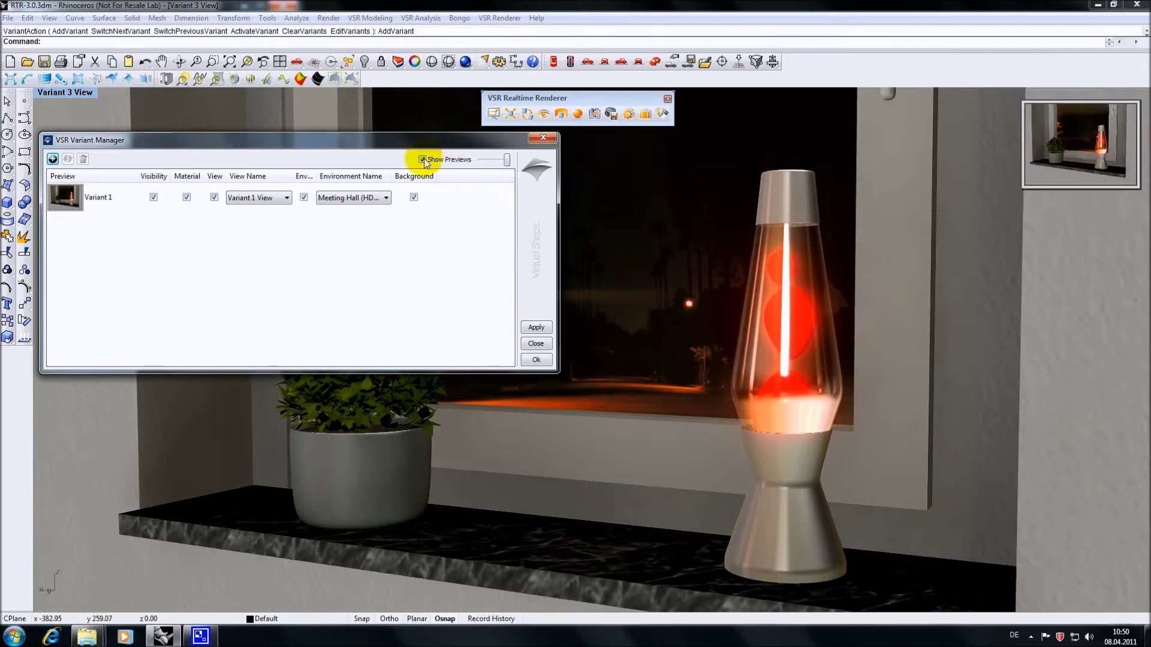
{"action": "left_click", "coordinate": [423, 159]}
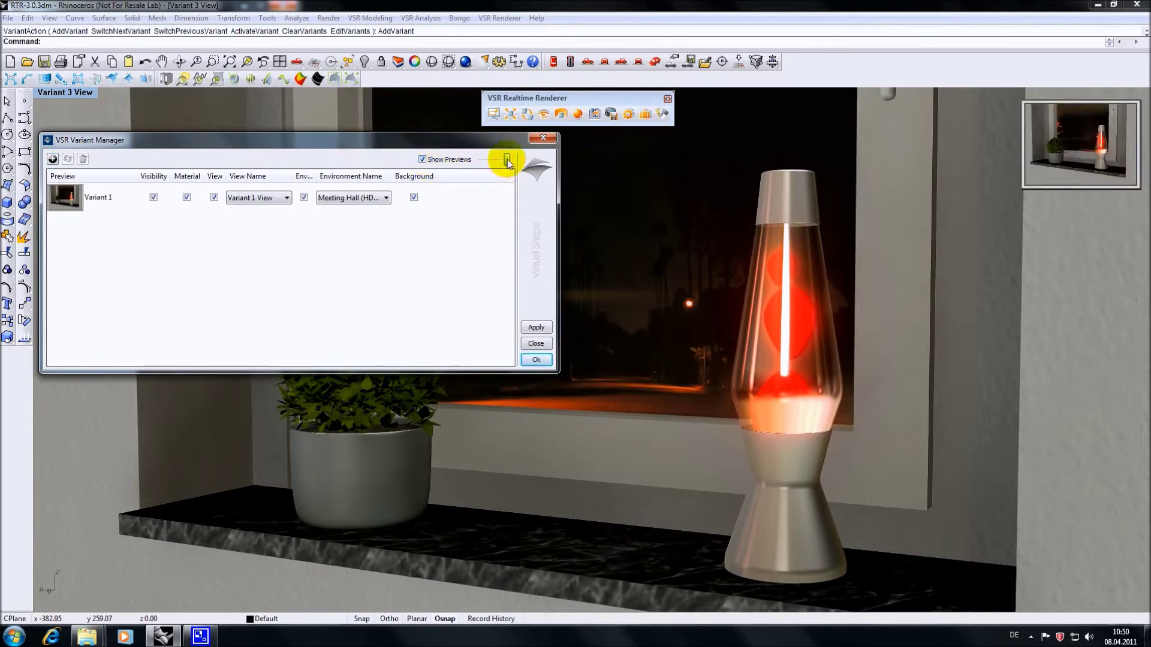
{"action": "mouse_move", "coordinate": [507, 160]}
{"action": "left_mouse_down"}
{"action": "mouse_move", "coordinate": [485, 159]}
{"action": "mouse_move", "coordinate": [512, 156]}
{"action": "left_mouse_up"}
{"action": "left_click", "coordinate": [539, 343]}
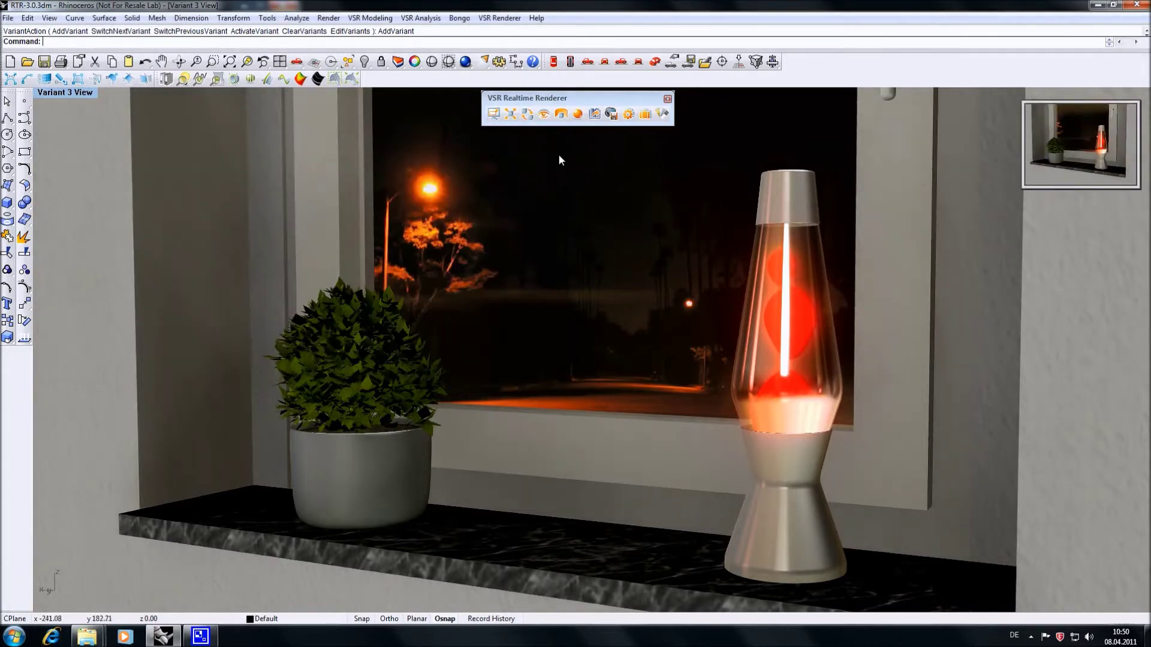
Assign the Glow Green material to the lamp's Bubbles layer
{"action": "left_click", "coordinate": [579, 115]}
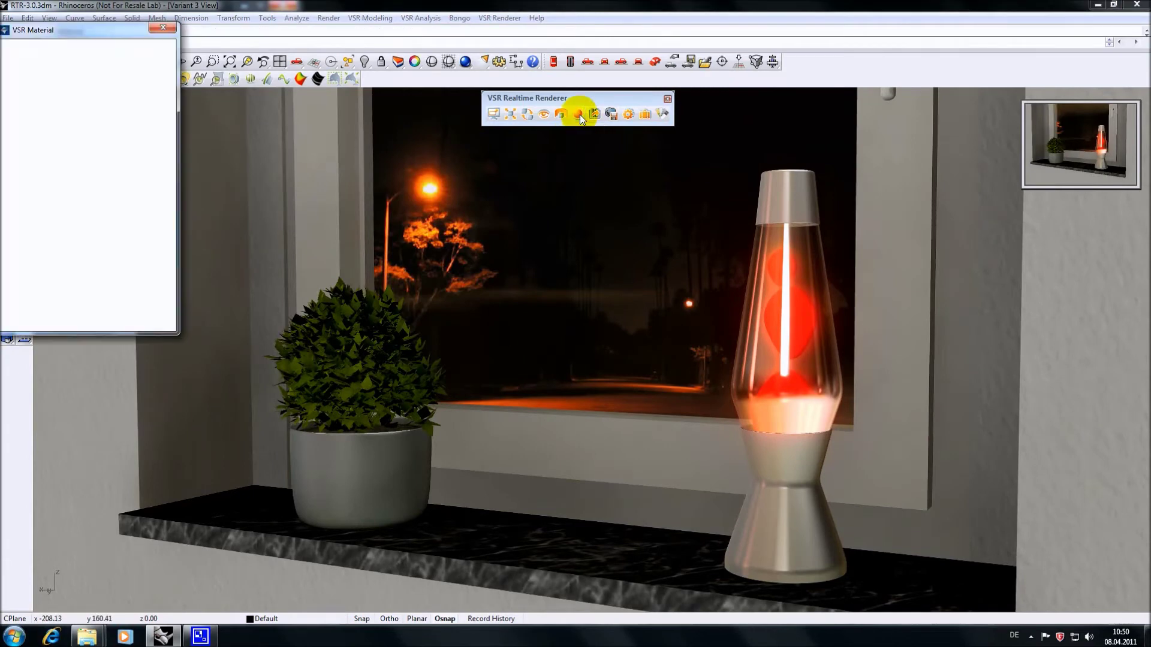
{"action": "left_click_drag", "start_coordinate": [105, 147], "coordinate": [62, 143]}
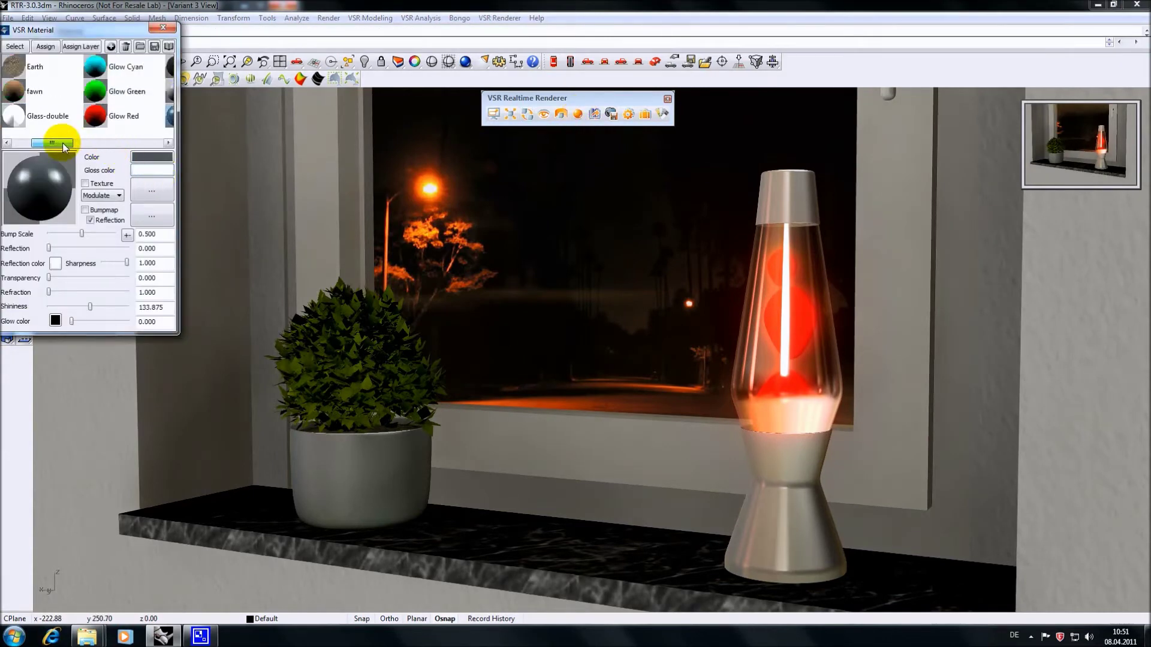
{"action": "left_click", "coordinate": [117, 93]}
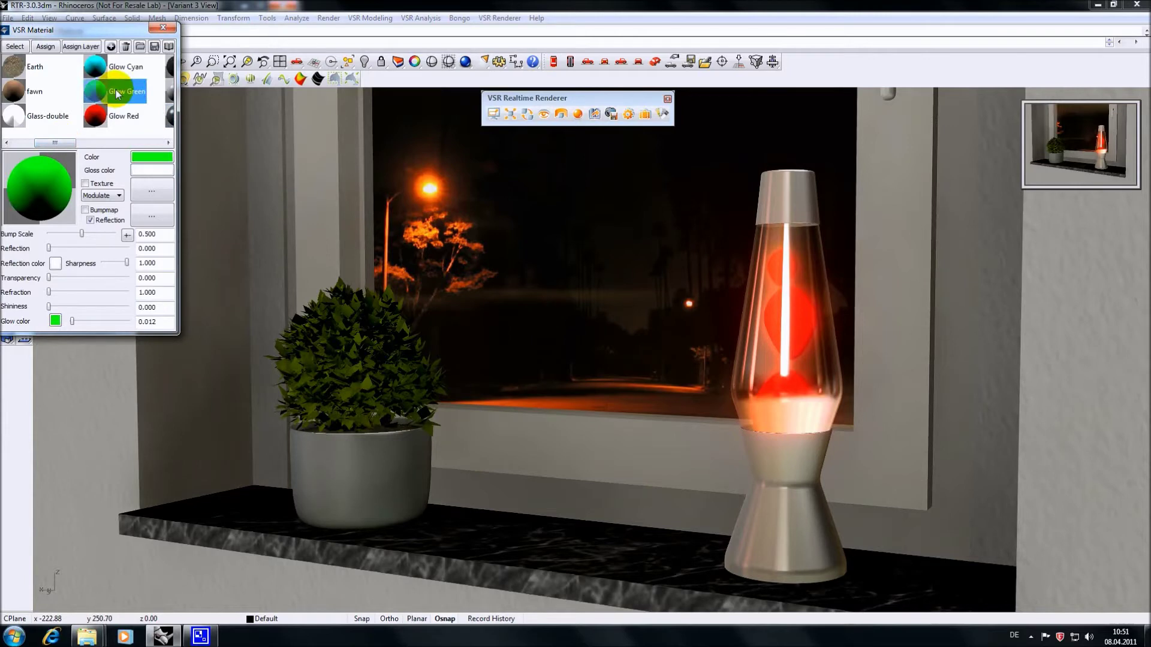
{"action": "left_click", "coordinate": [81, 46]}
{"action": "left_click", "coordinate": [60, 137]}
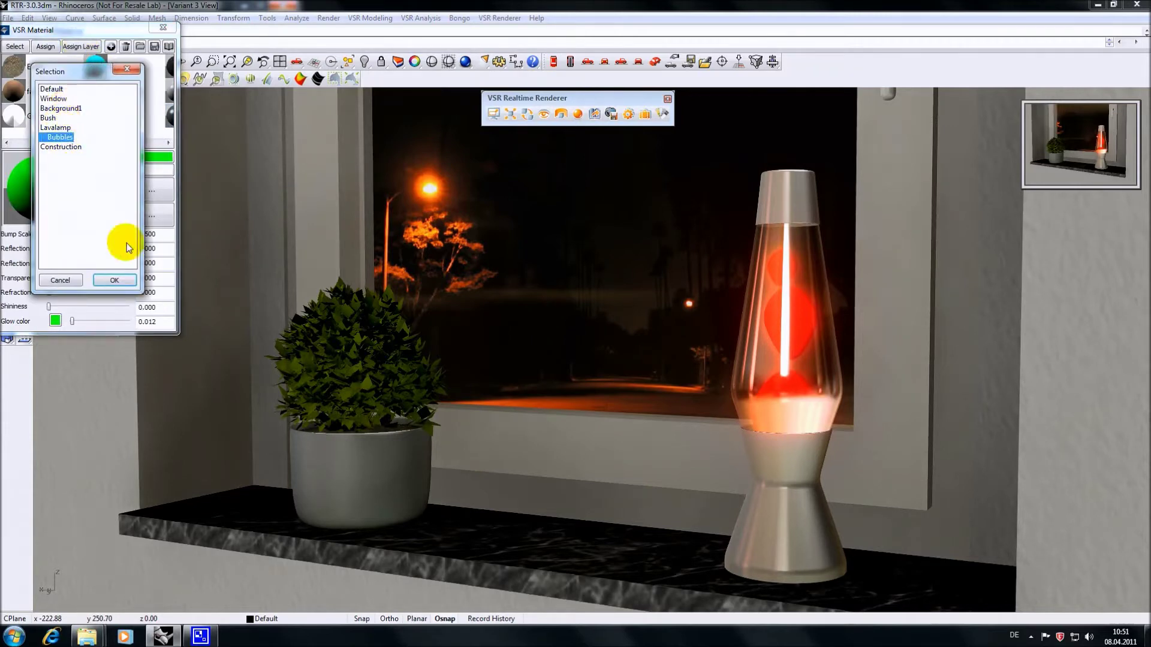
{"action": "left_click", "coordinate": [115, 280]}
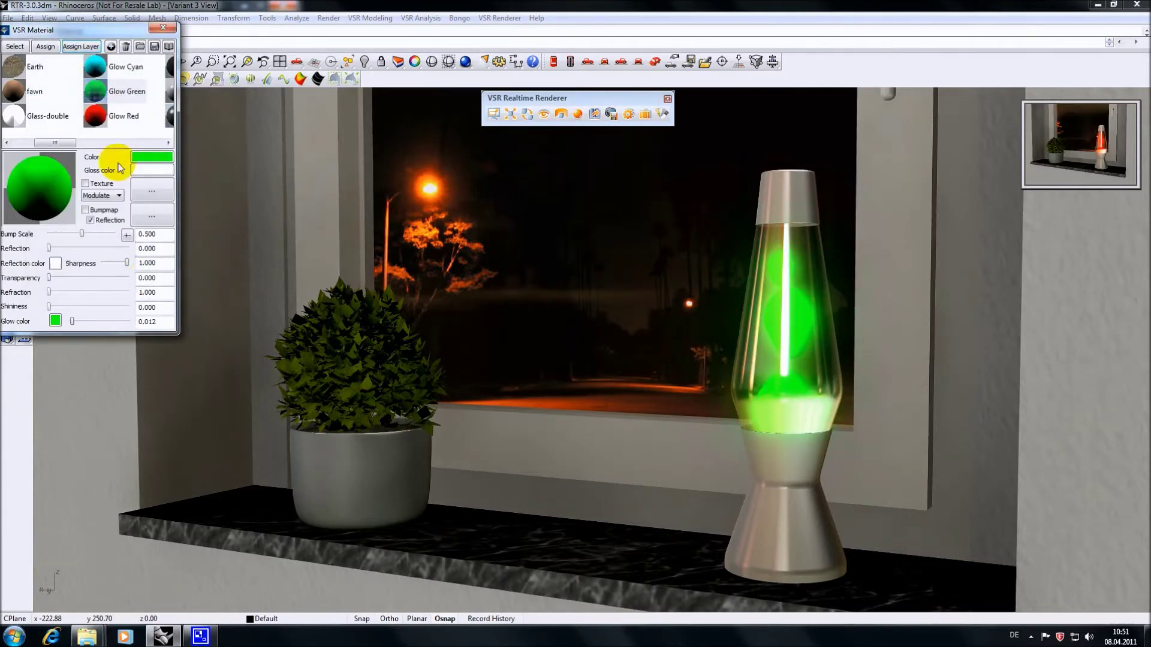
Apply cracked stone to the sill and light violet to the walls, then save as a new variant
{"action": "left_click_drag", "start_coordinate": [66, 142], "coordinate": [496, 537]}
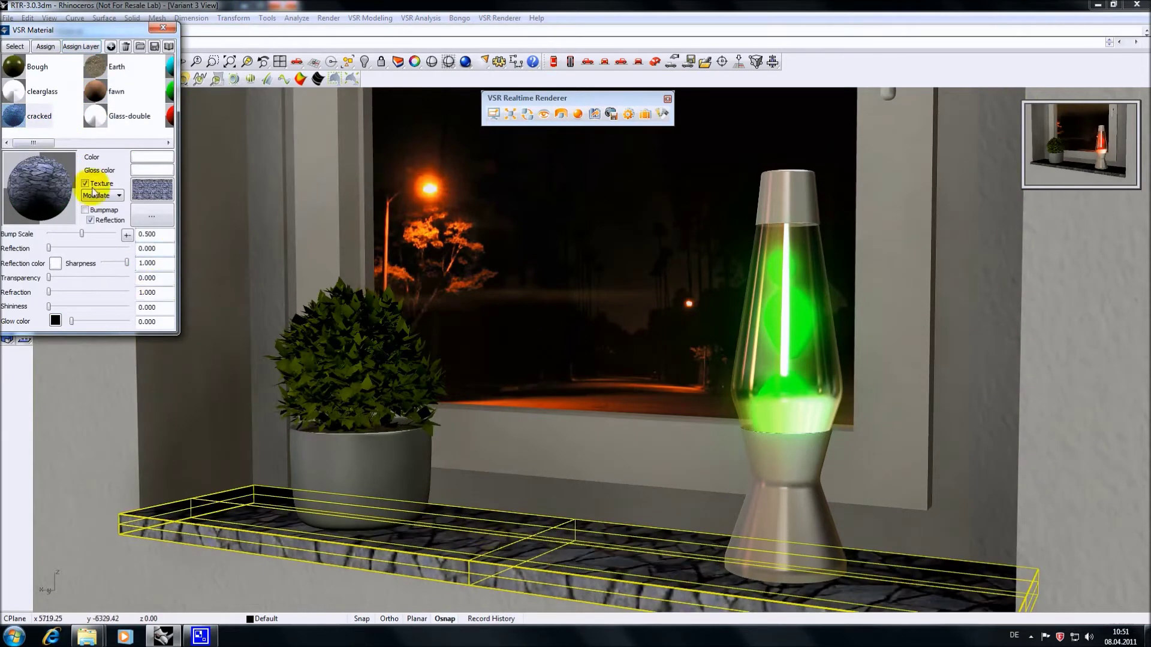
{"action": "left_click_drag", "start_coordinate": [37, 143], "coordinate": [106, 141]}
{"action": "left_click_drag", "start_coordinate": [95, 91], "coordinate": [1080, 345]}
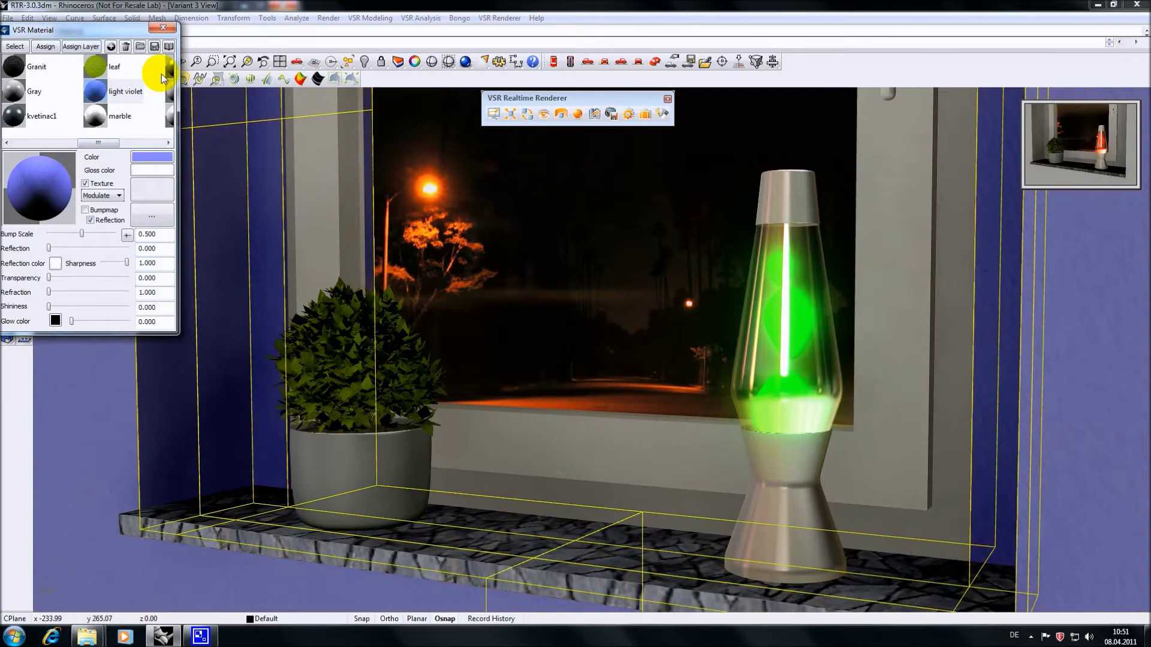
{"action": "right_click", "coordinate": [664, 115]}
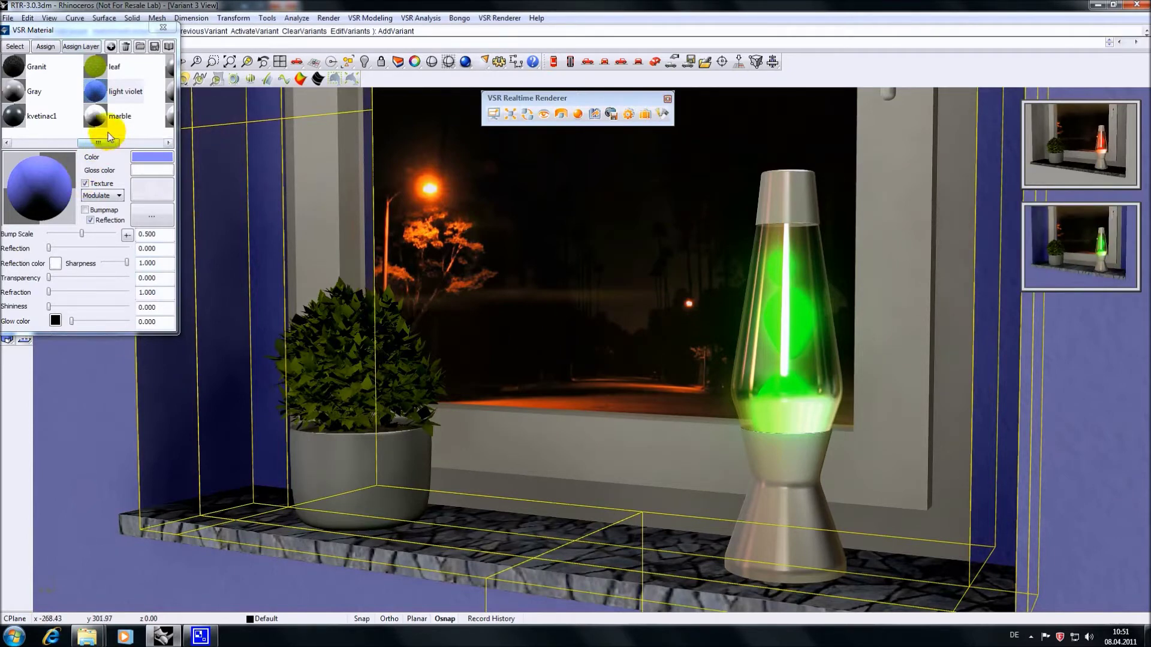
{"action": "left_click_drag", "start_coordinate": [108, 132], "coordinate": [340, 369]}
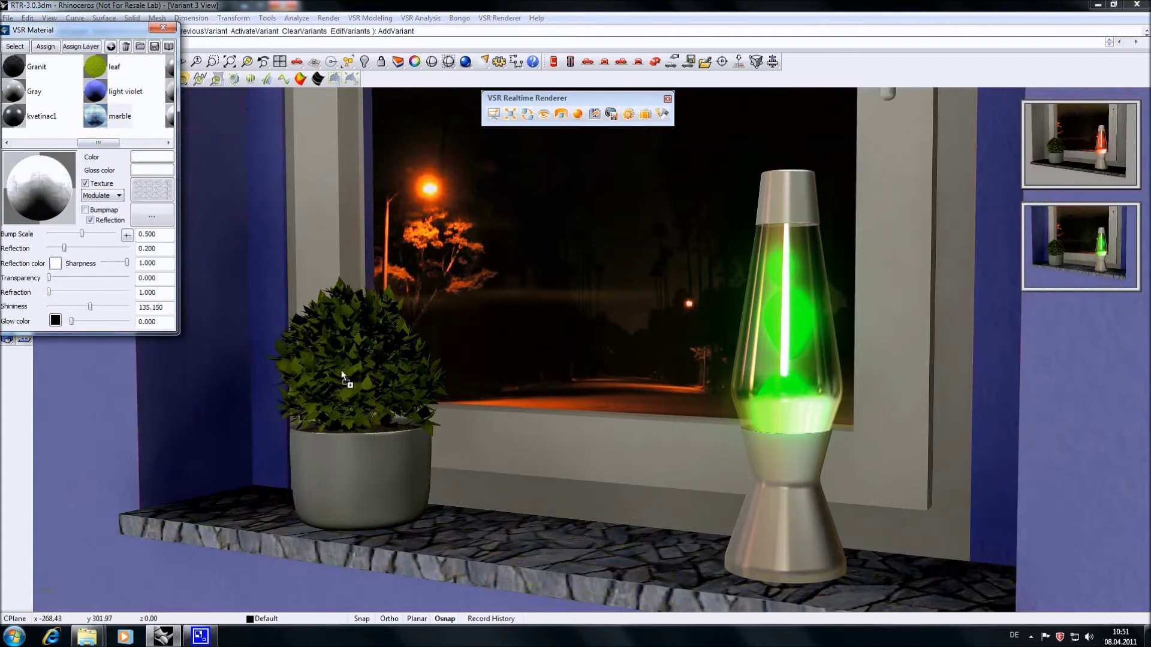
Give the windowsill a marble finish and assign Glow Cyan to the Bubbles layer
{"action": "left_click_drag", "start_coordinate": [468, 505], "coordinate": [519, 542]}
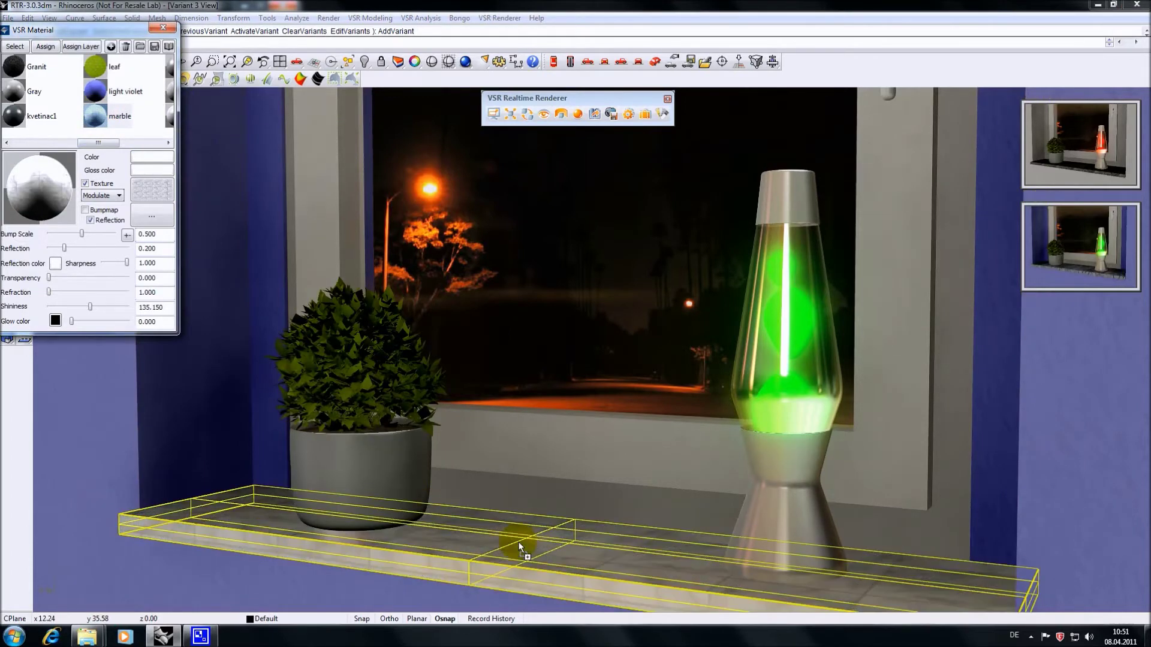
{"action": "left_click_drag", "start_coordinate": [99, 142], "coordinate": [61, 145]}
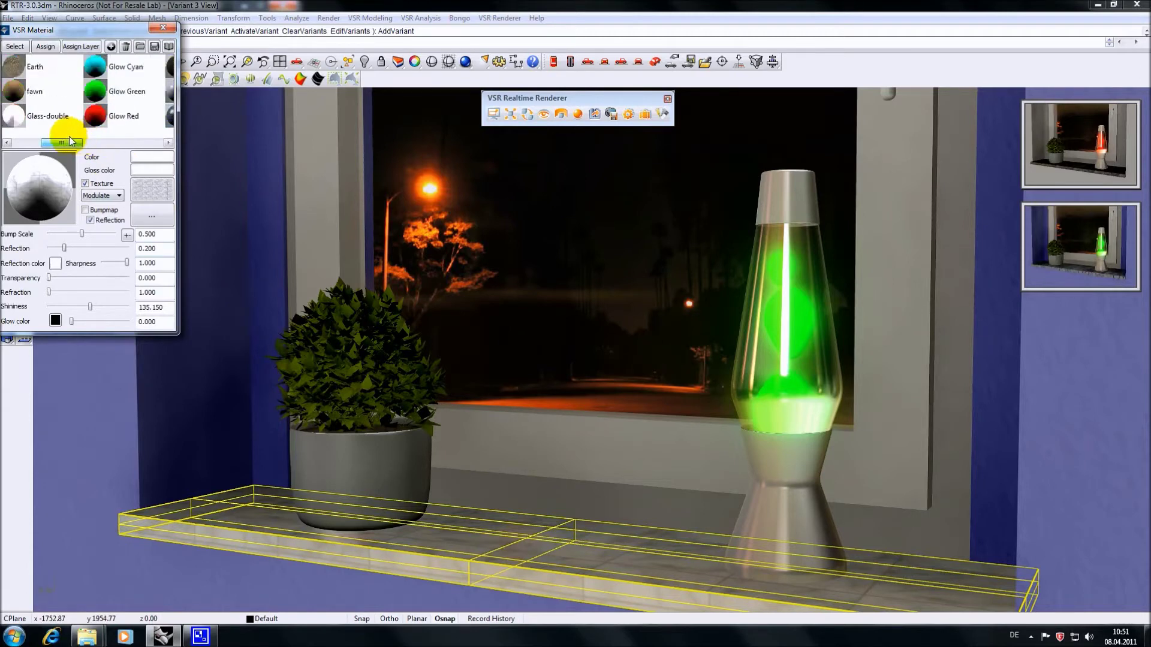
{"action": "left_click", "coordinate": [112, 63]}
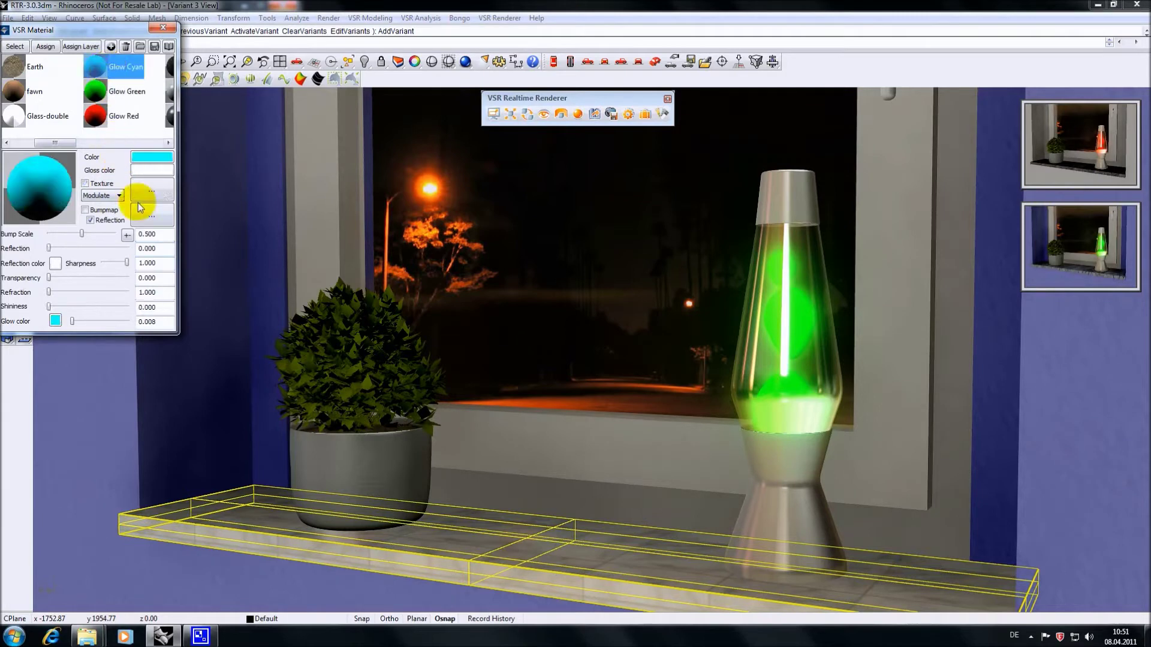
{"action": "left_click", "coordinate": [81, 46]}
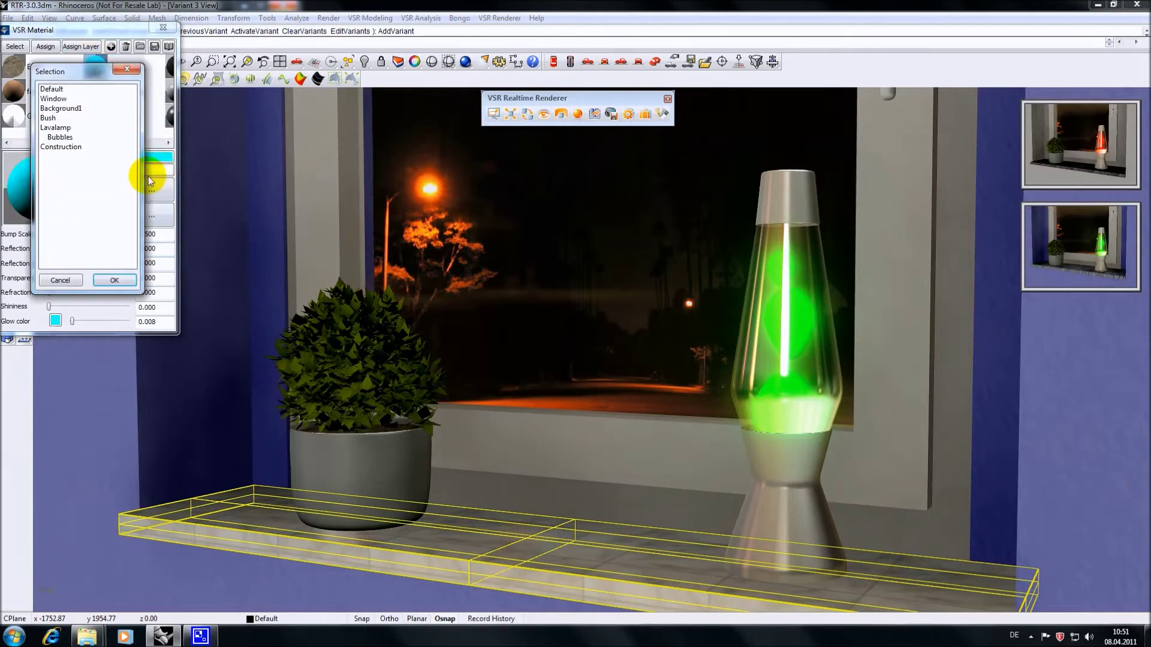
{"action": "left_click", "coordinate": [55, 128]}
{"action": "left_click", "coordinate": [133, 279]}
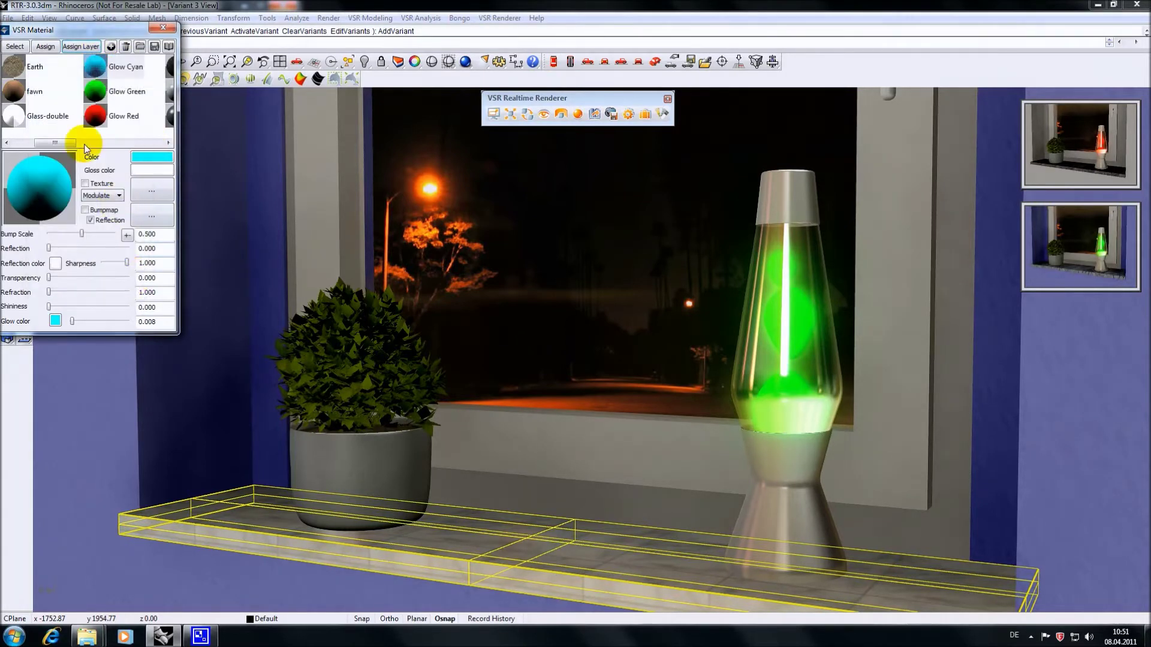
Apply the fawn material to the walls, close the material panel, and clear the selection
{"action": "left_click", "coordinate": [13, 89]}
{"action": "key", "text": "Escape"}
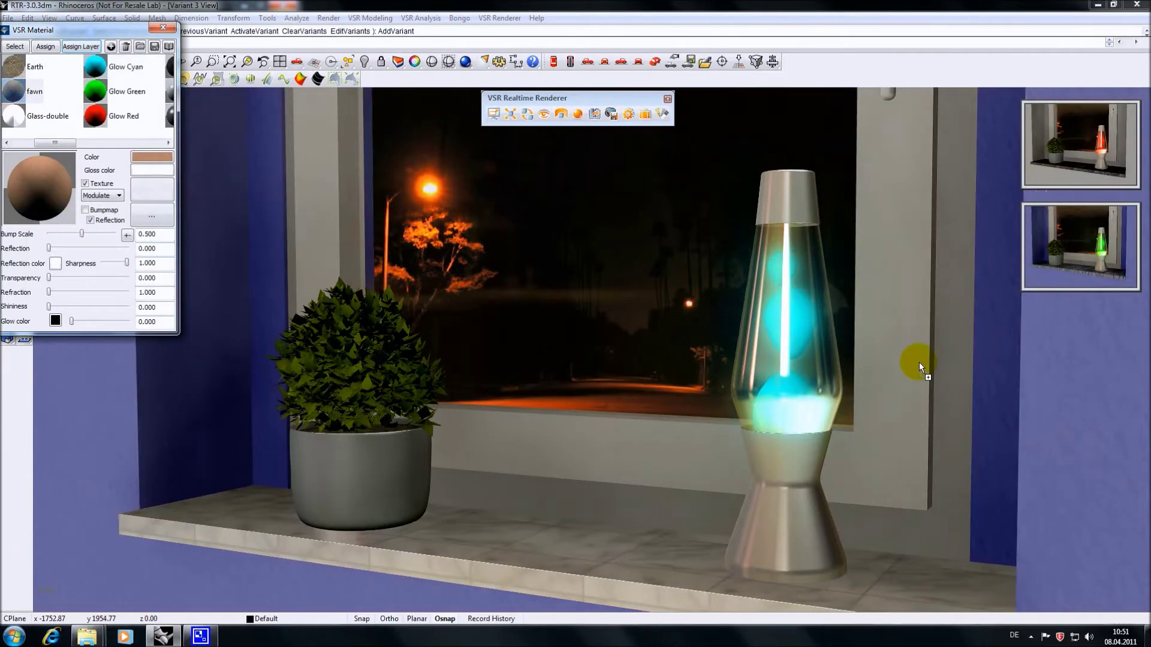
{"action": "left_click", "coordinate": [1075, 388], "text": "shift"}
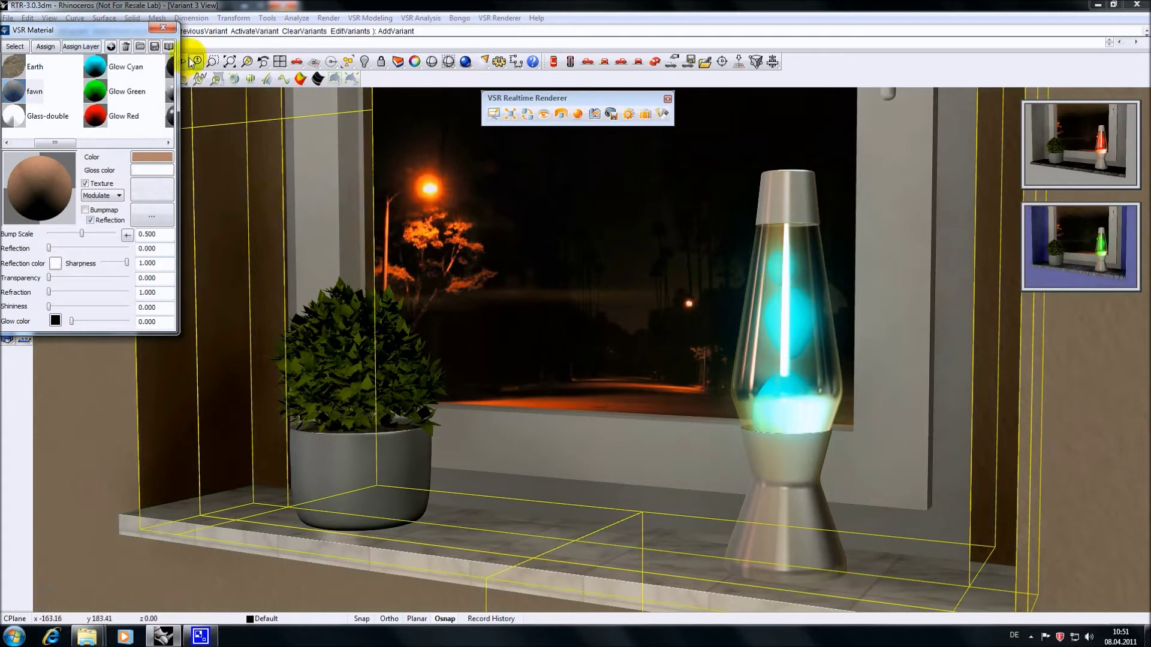
{"action": "left_click", "coordinate": [163, 26]}
{"action": "key", "text": "Escape"}
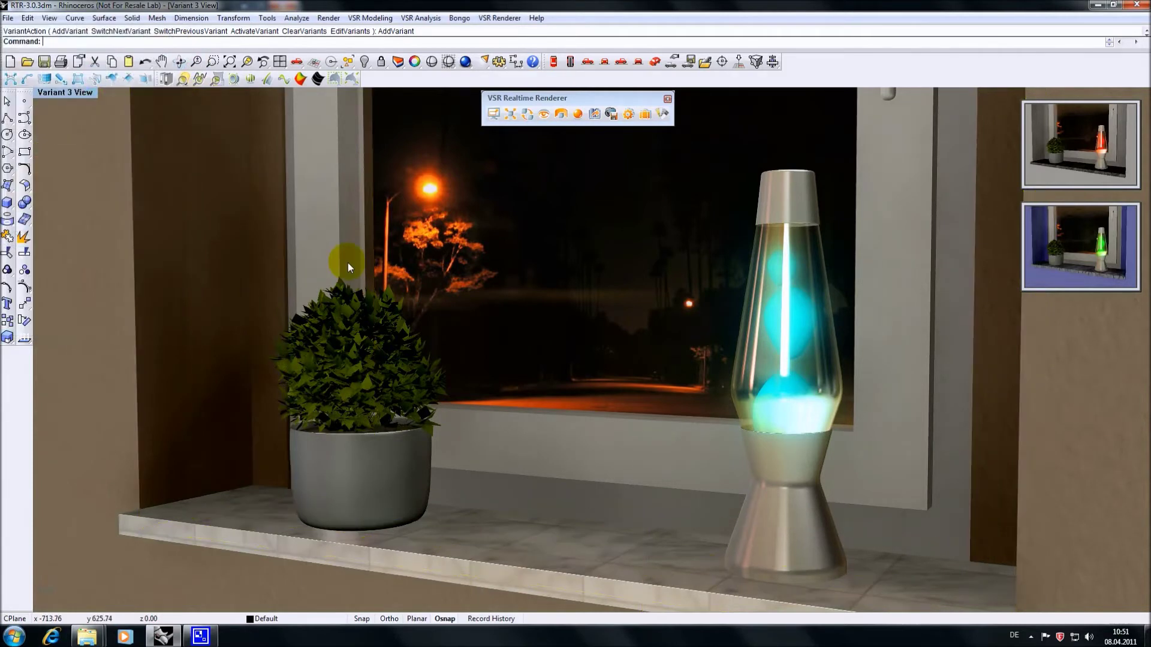
Save the cyan-lamp scene as a third variant, preview all three variants, and review them in the Variant Manager
{"action": "right_click", "coordinate": [663, 115]}
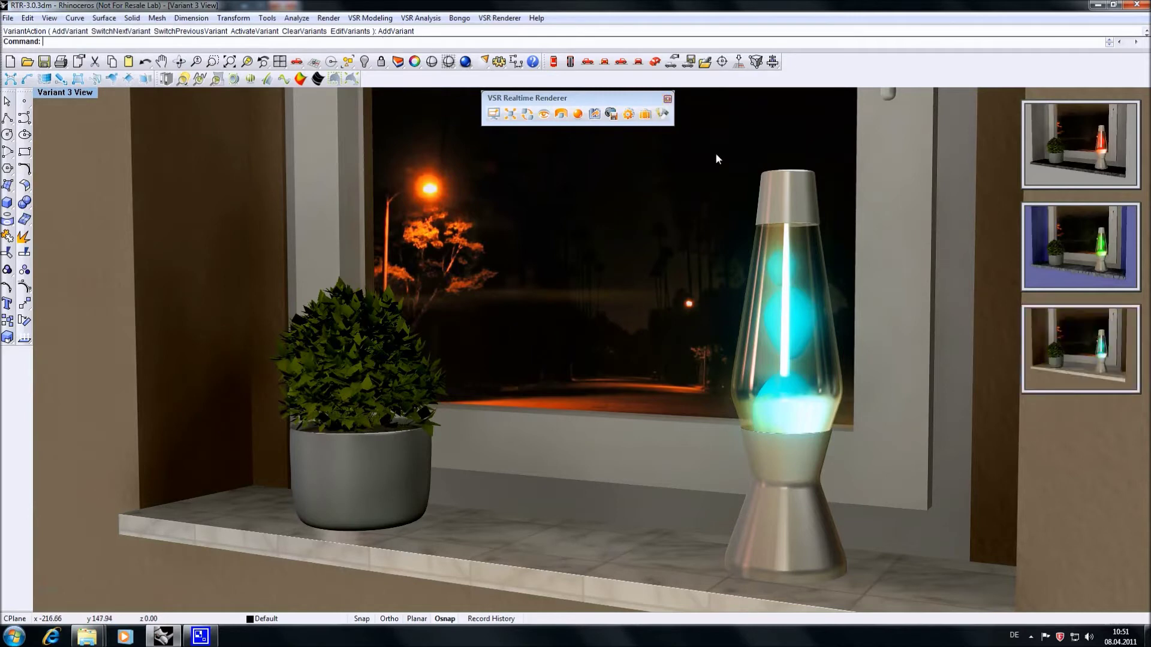
{"action": "left_click", "coordinate": [1098, 256]}
{"action": "left_click", "coordinate": [1084, 156]}
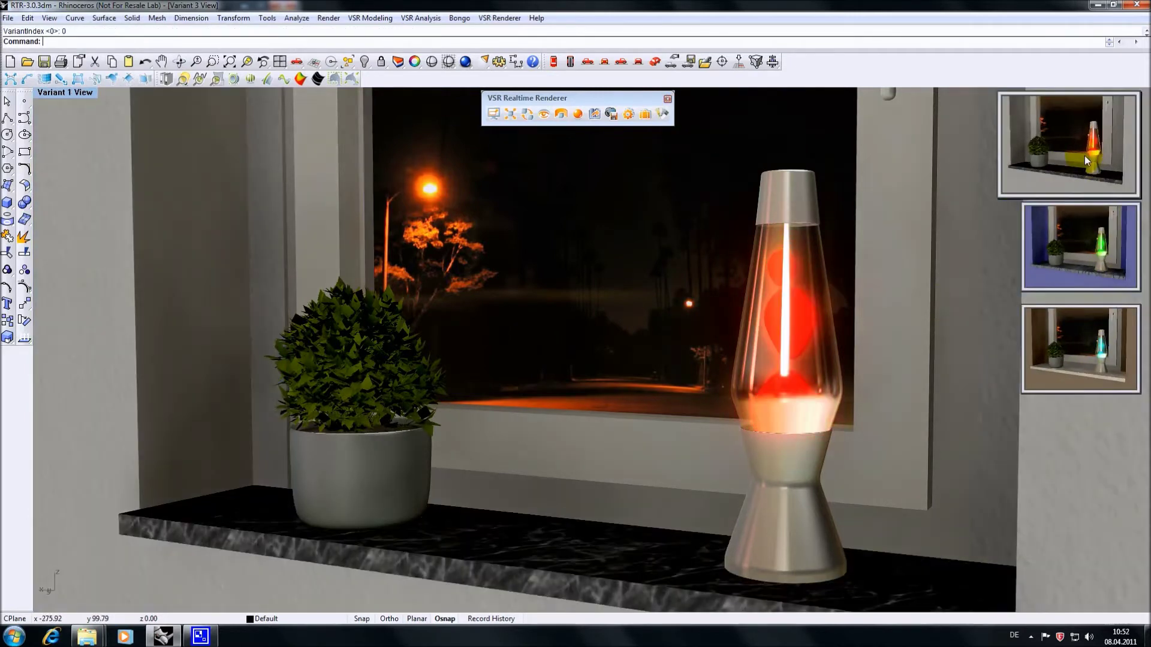
{"action": "left_click", "coordinate": [1089, 248]}
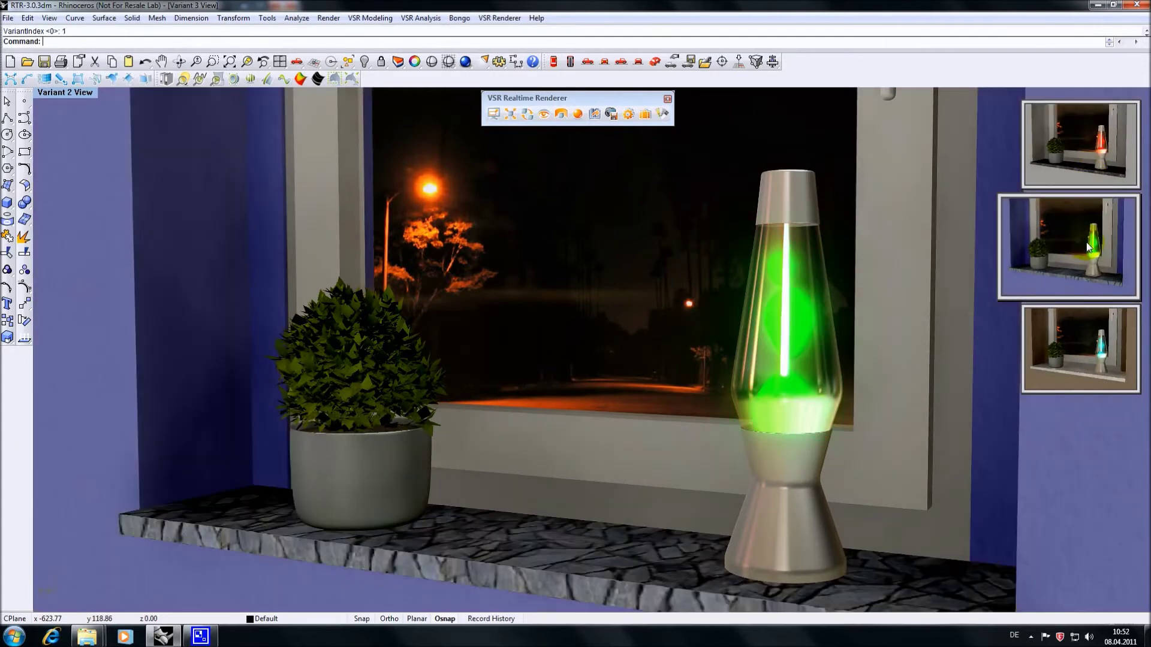
{"action": "left_click", "coordinate": [1089, 349]}
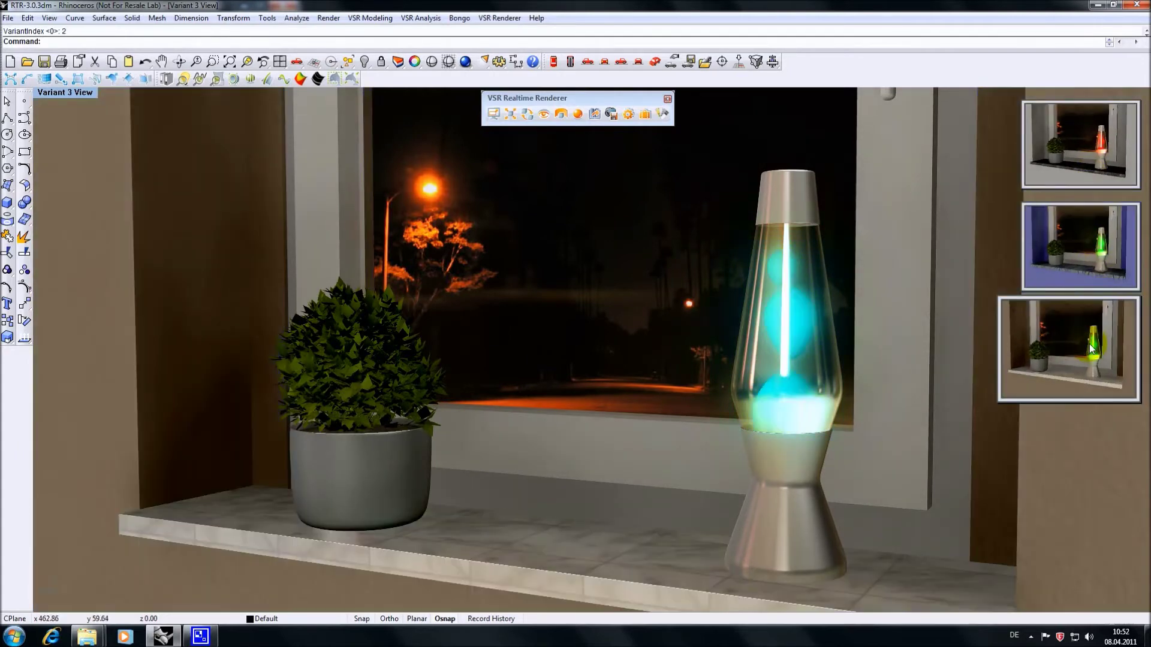
{"action": "left_click", "coordinate": [664, 115]}
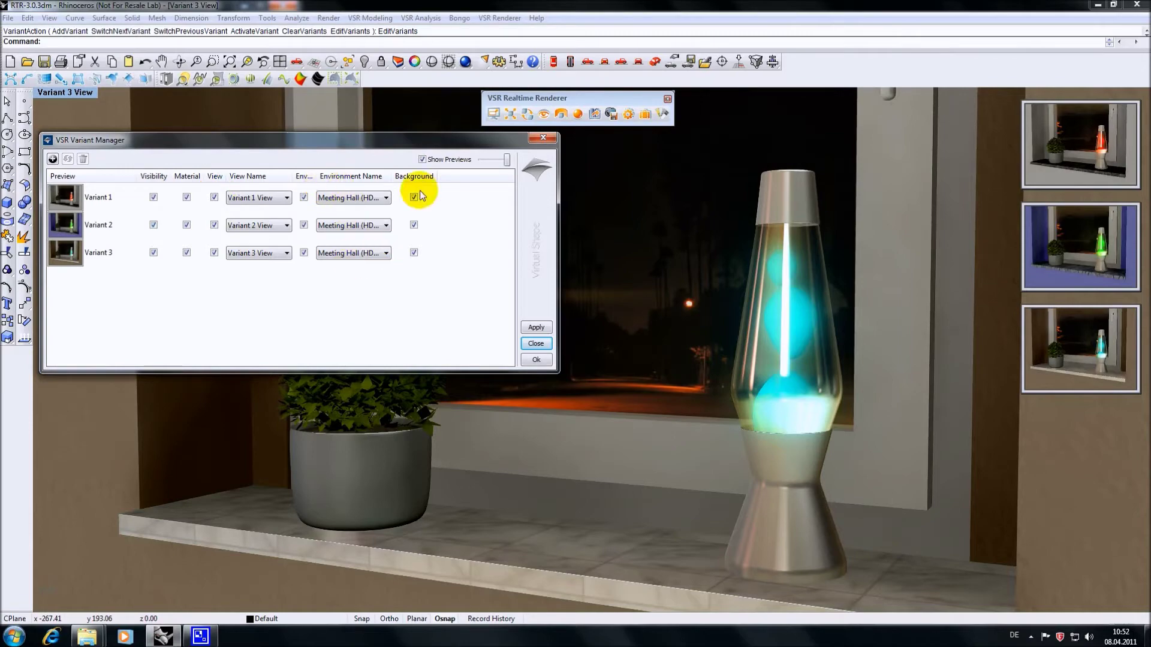
{"action": "left_click", "coordinate": [536, 344]}
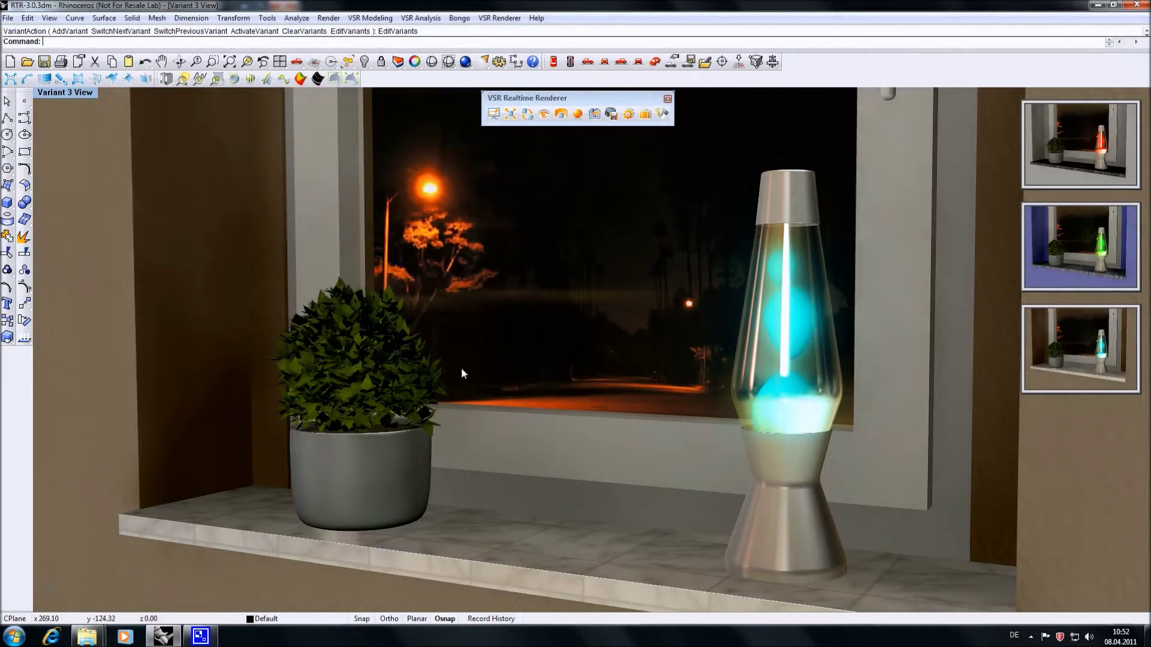
Orbit closer to the lamp and plant, then hide the Bush and Bubbles layers
{"action": "right_click_drag", "start_coordinate": [321, 392], "coordinate": [439, 380]}
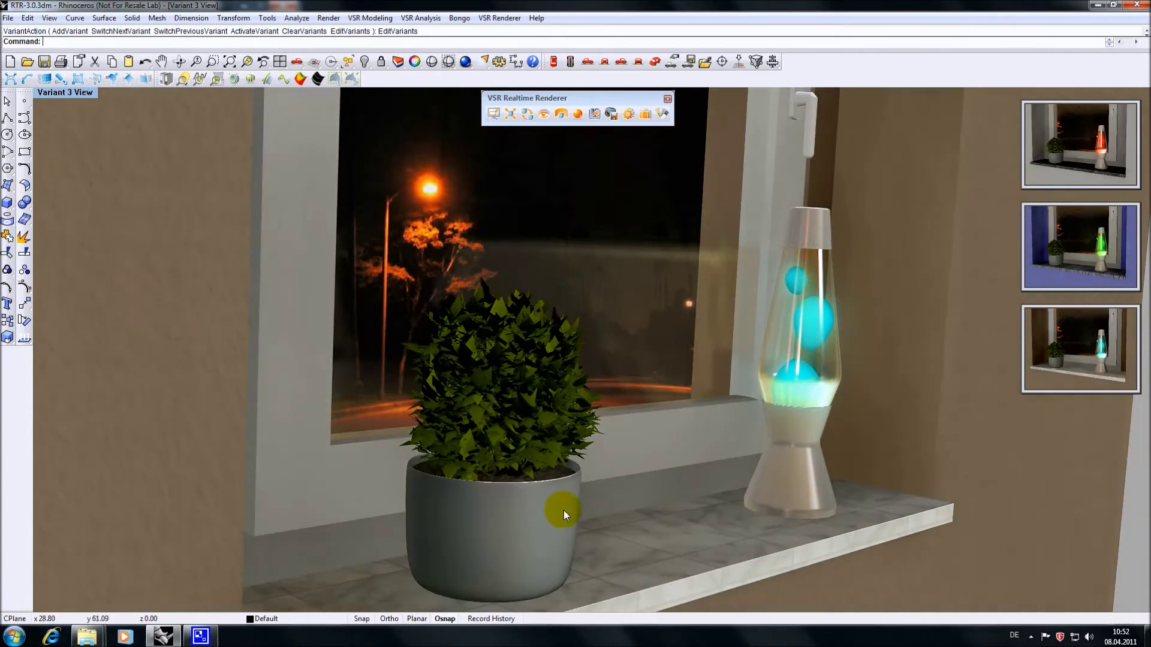
{"action": "left_click", "coordinate": [263, 618]}
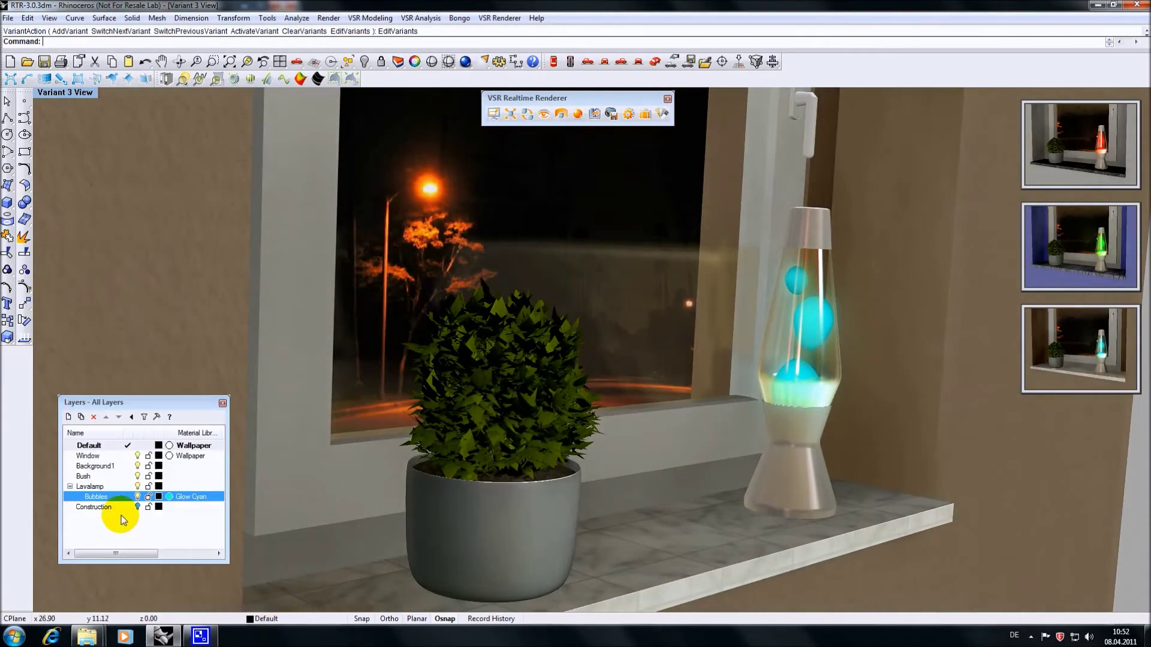
{"action": "left_click", "coordinate": [137, 476]}
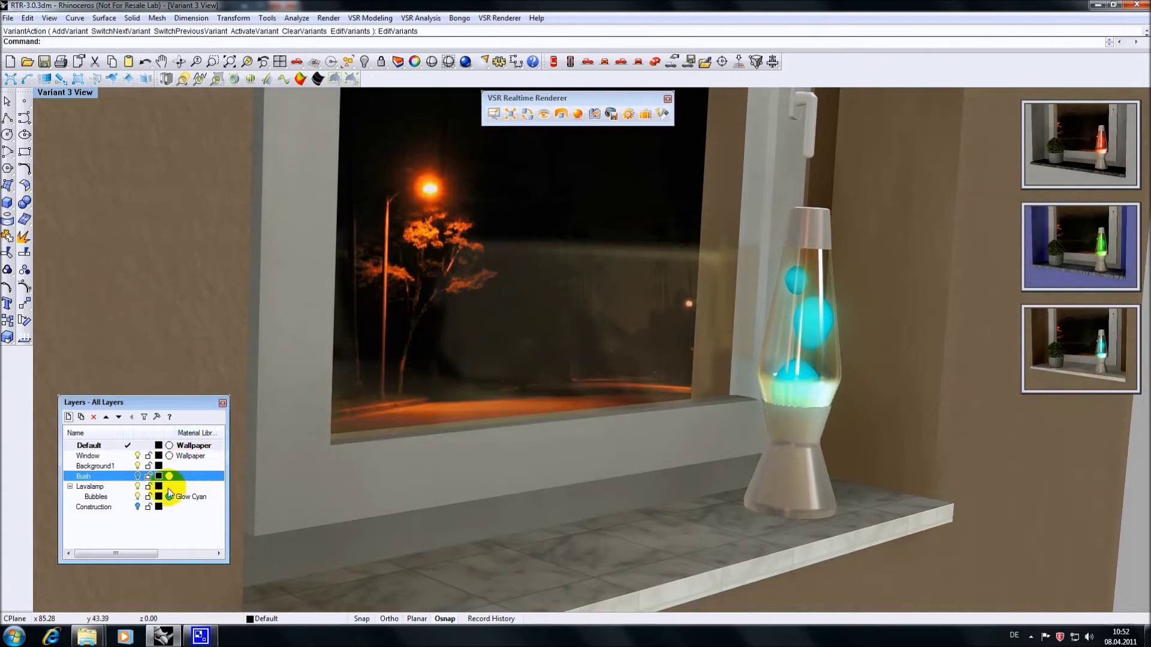
{"action": "left_click", "coordinate": [137, 497]}
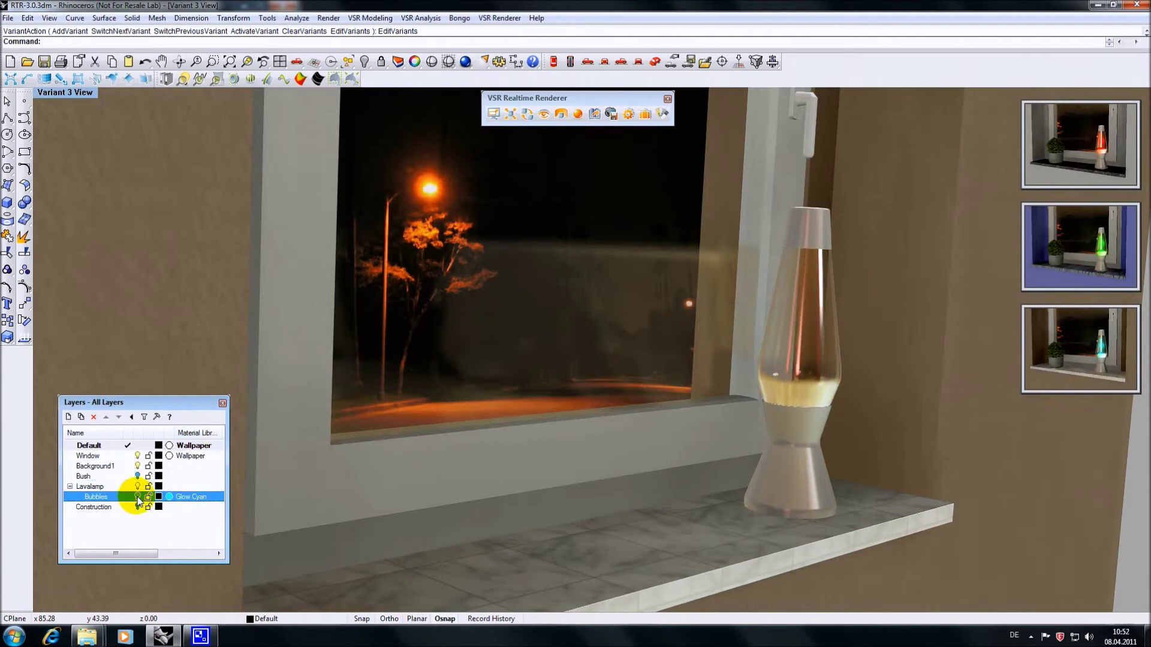
{"action": "left_click", "coordinate": [222, 403]}
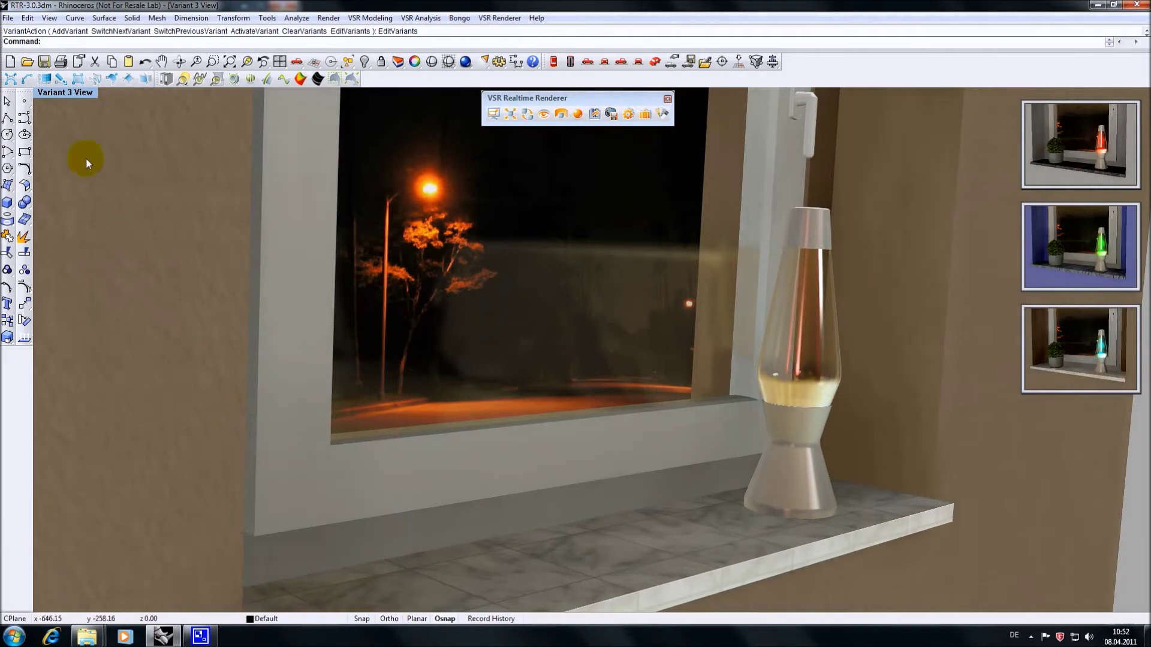
Set night-time-view-from.jpg from the RTR-3.0 folder as the Variant 3 View wallpaper
{"action": "left_click", "coordinate": [70, 91]}
{"action": "left_click", "coordinate": [83, 429]}
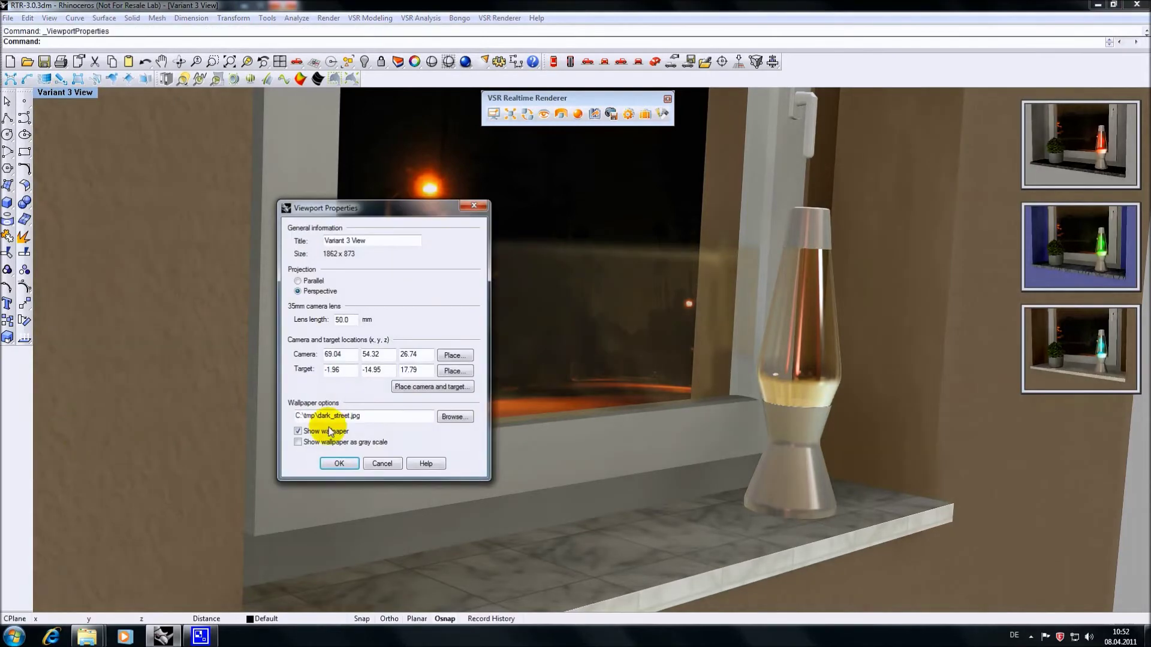
{"action": "left_click", "coordinate": [452, 416]}
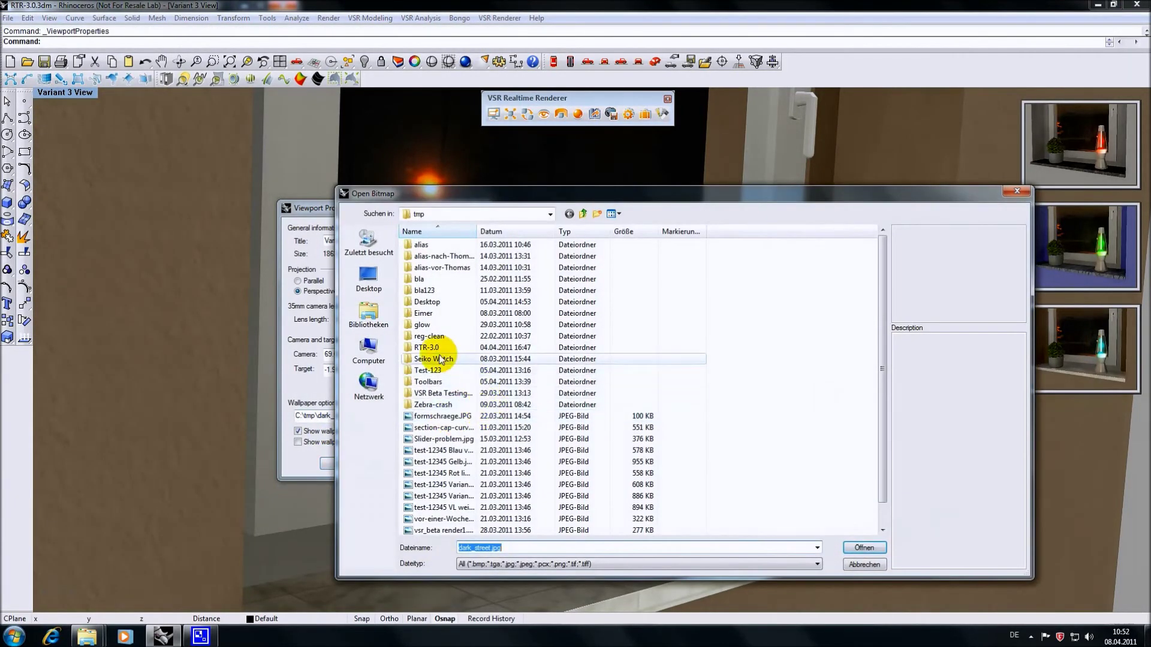
{"action": "double_click", "coordinate": [432, 348]}
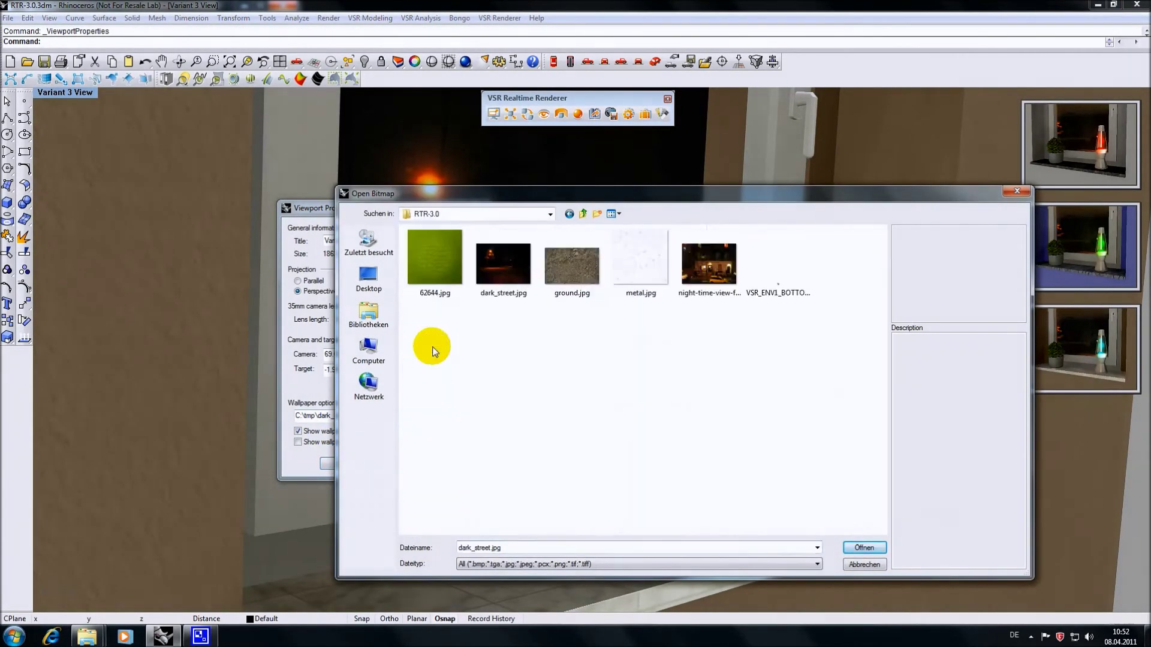
{"action": "left_click", "coordinate": [678, 286]}
{"action": "left_click", "coordinate": [863, 546]}
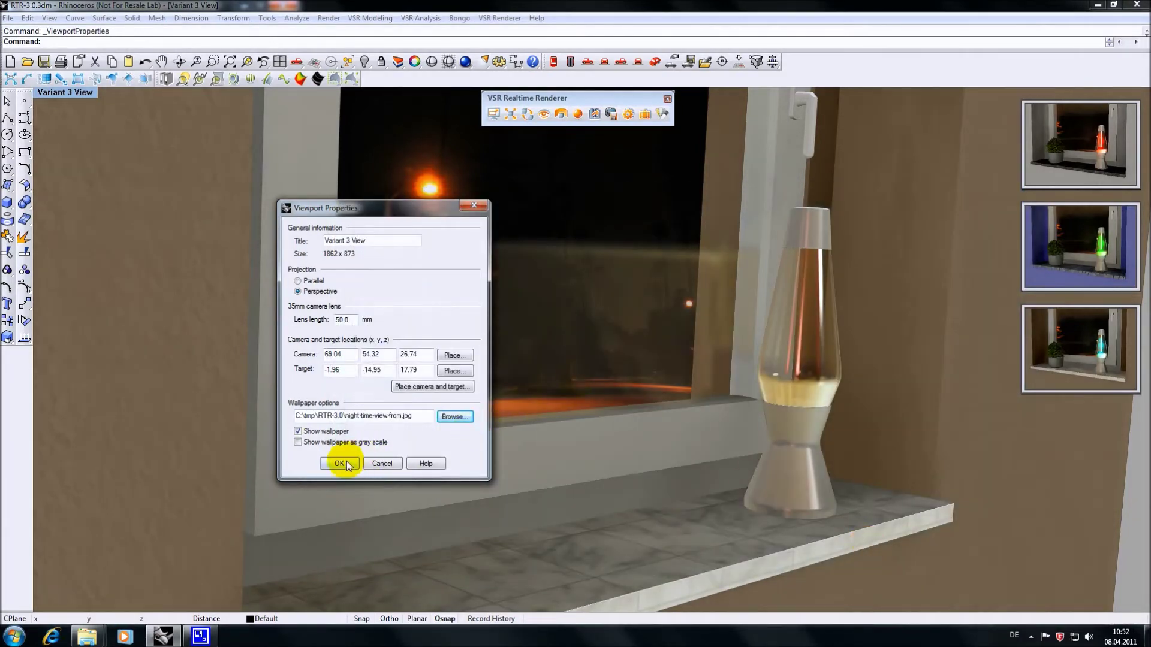
{"action": "left_click", "coordinate": [339, 463]}
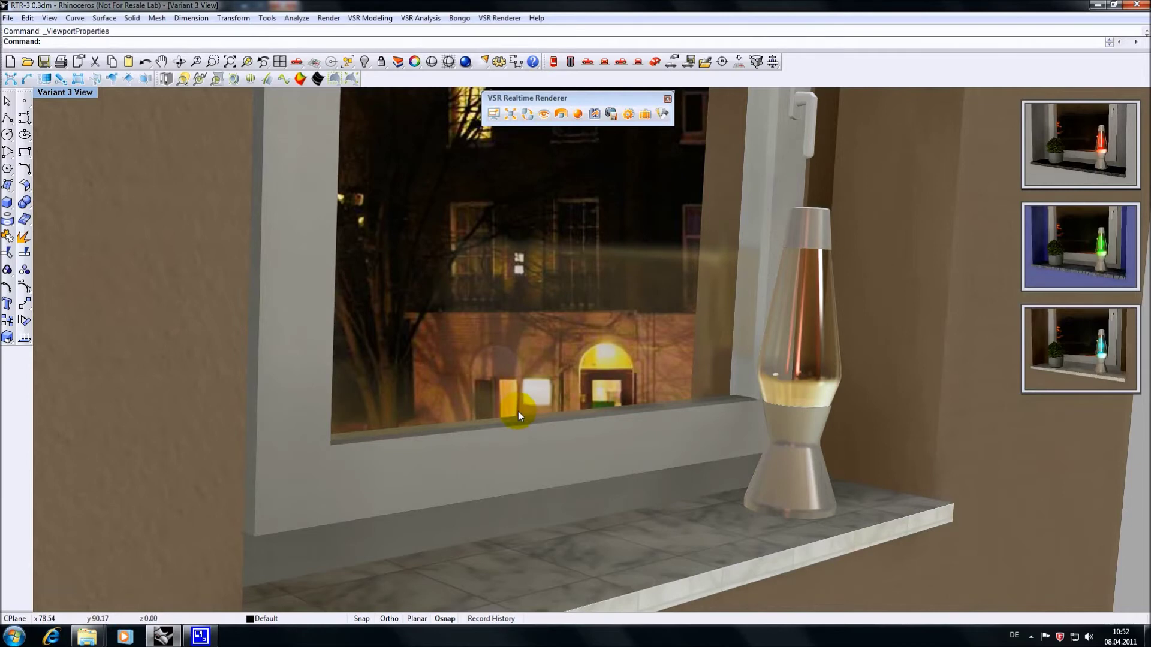
Switch the VSR environment to Sunset and orbit to a new angle on the lamp
{"action": "left_click", "coordinate": [561, 114]}
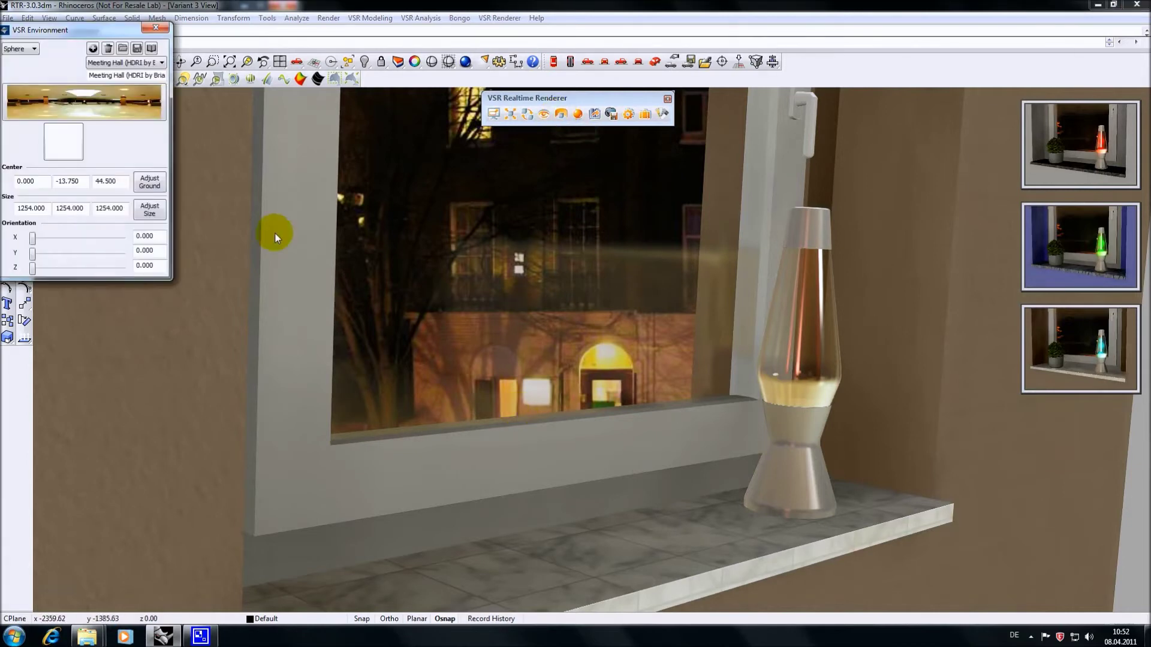
{"action": "left_click", "coordinate": [123, 62]}
{"action": "left_click", "coordinate": [114, 82]}
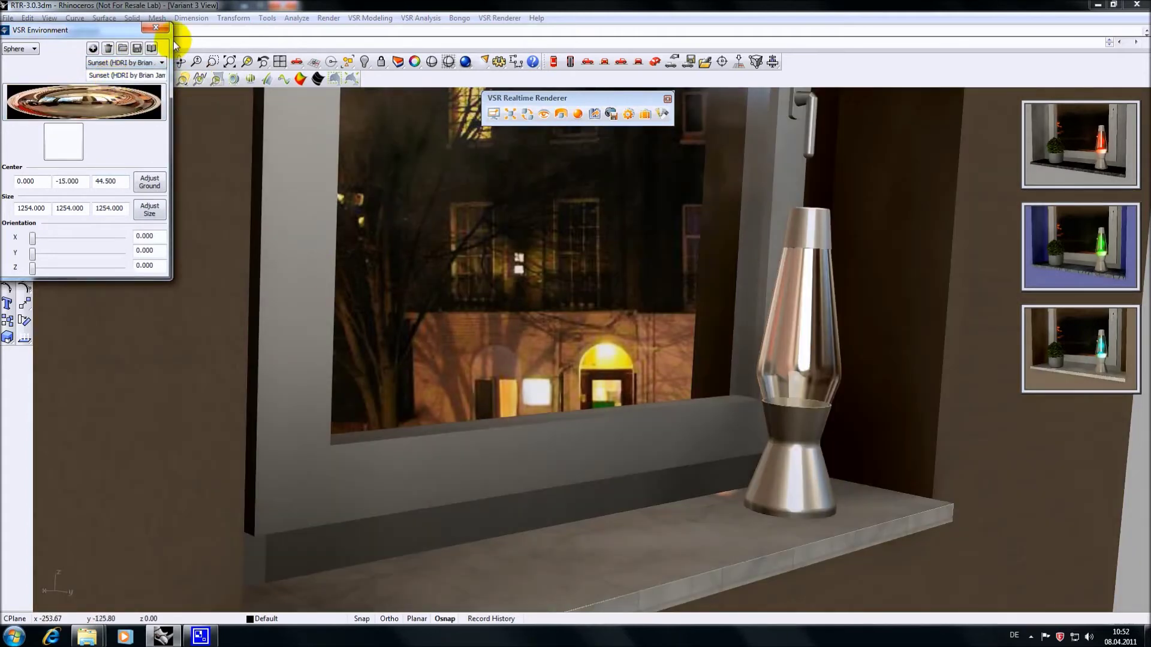
{"action": "left_click", "coordinate": [160, 27]}
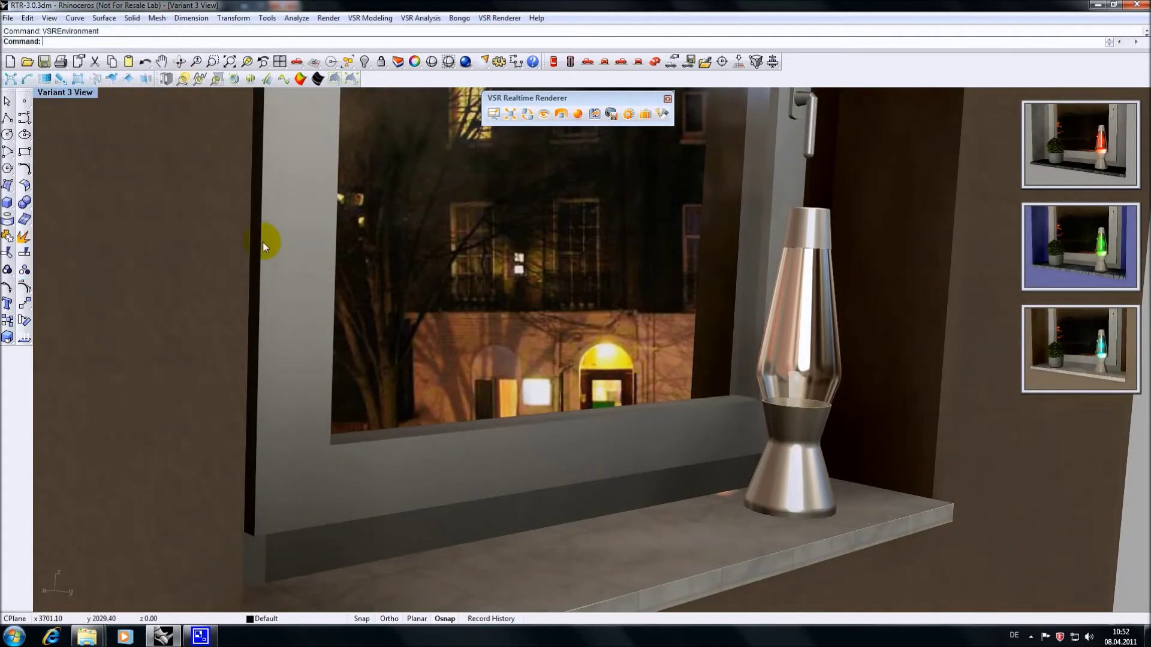
{"action": "mouse_move", "coordinate": [262, 243]}
{"action": "right_mouse_down"}
{"action": "mouse_move", "coordinate": [287, 264]}
{"action": "mouse_move", "coordinate": [247, 258]}
{"action": "right_mouse_up"}
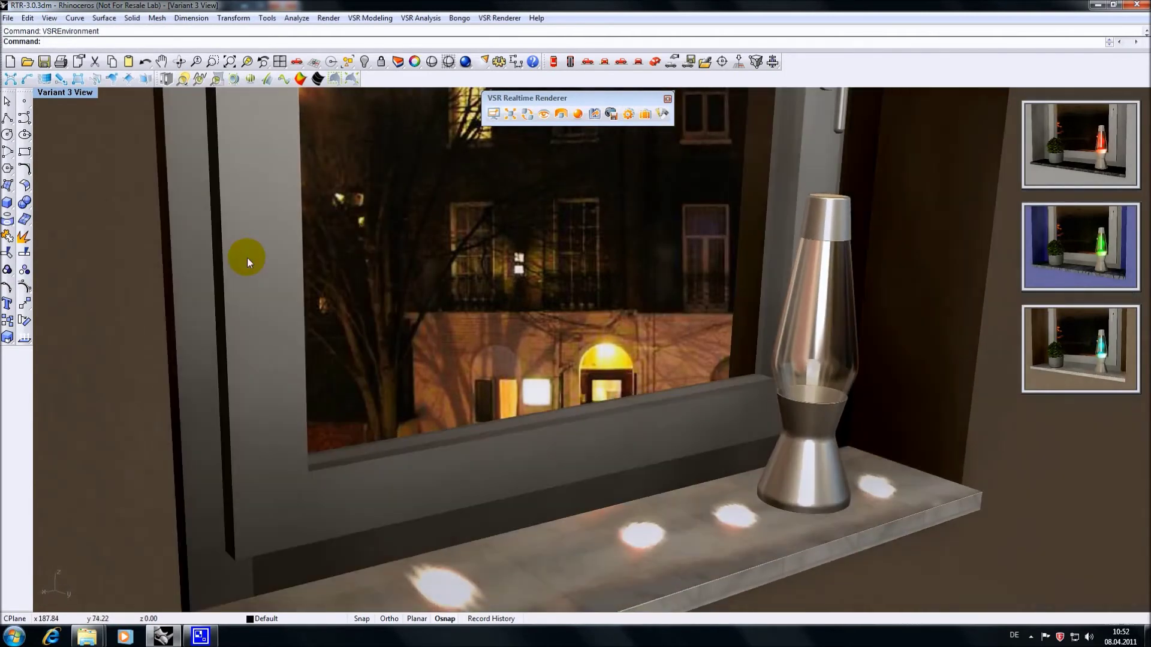
{"action": "left_click", "coordinate": [664, 115]}
Add the sunset scene as a fourth variant, preview variants 3 and 4, then return to Variant 1
{"action": "left_click", "coordinate": [681, 139]}
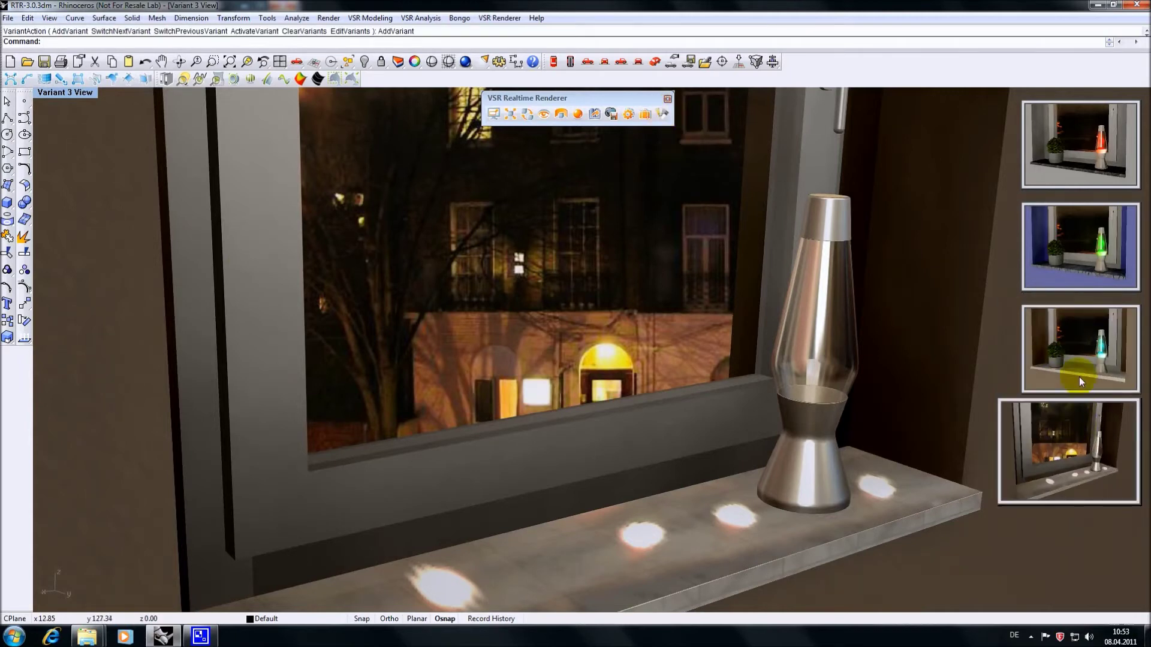
{"action": "left_click", "coordinate": [1078, 359]}
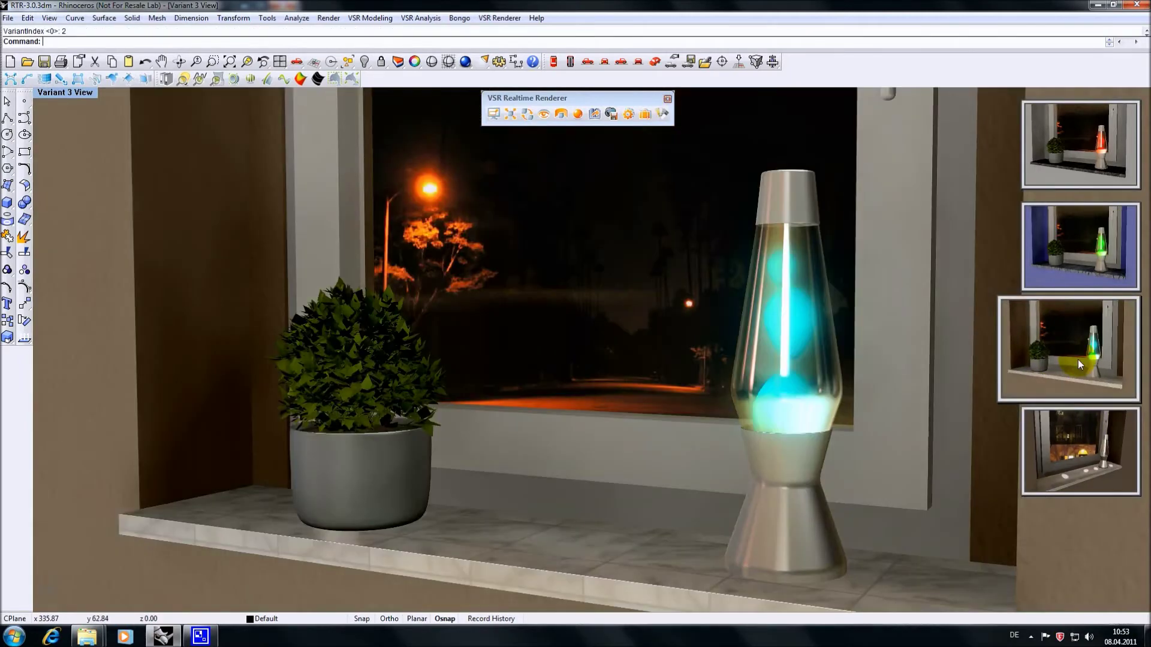
{"action": "left_click", "coordinate": [1081, 448]}
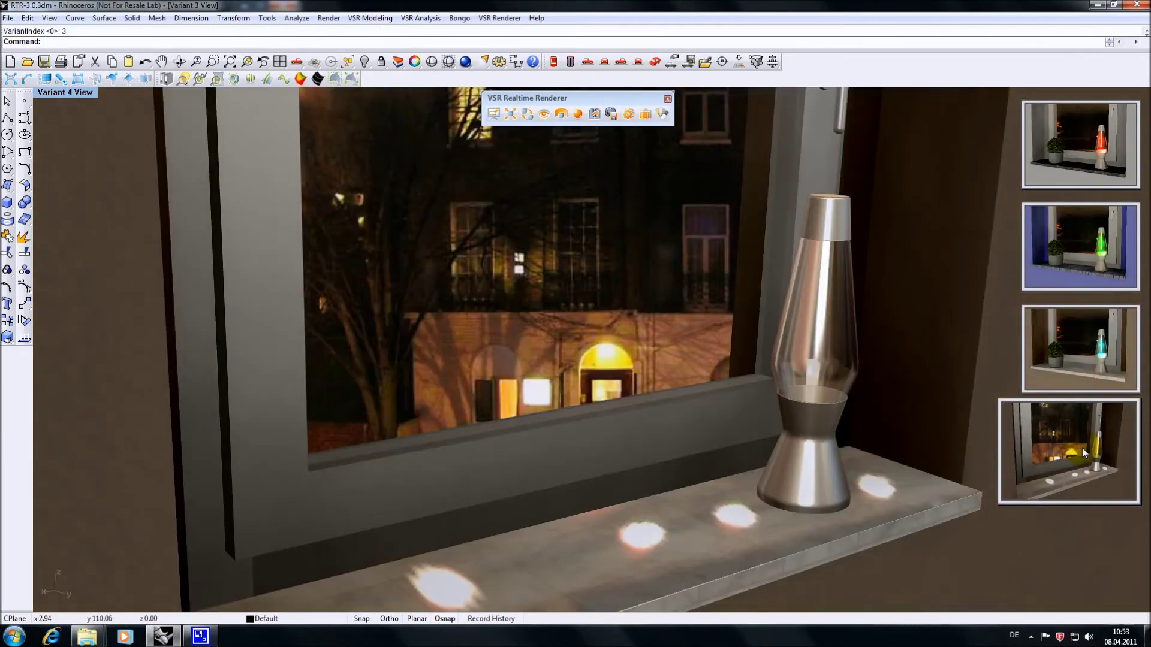
{"action": "left_click", "coordinate": [1055, 162]}
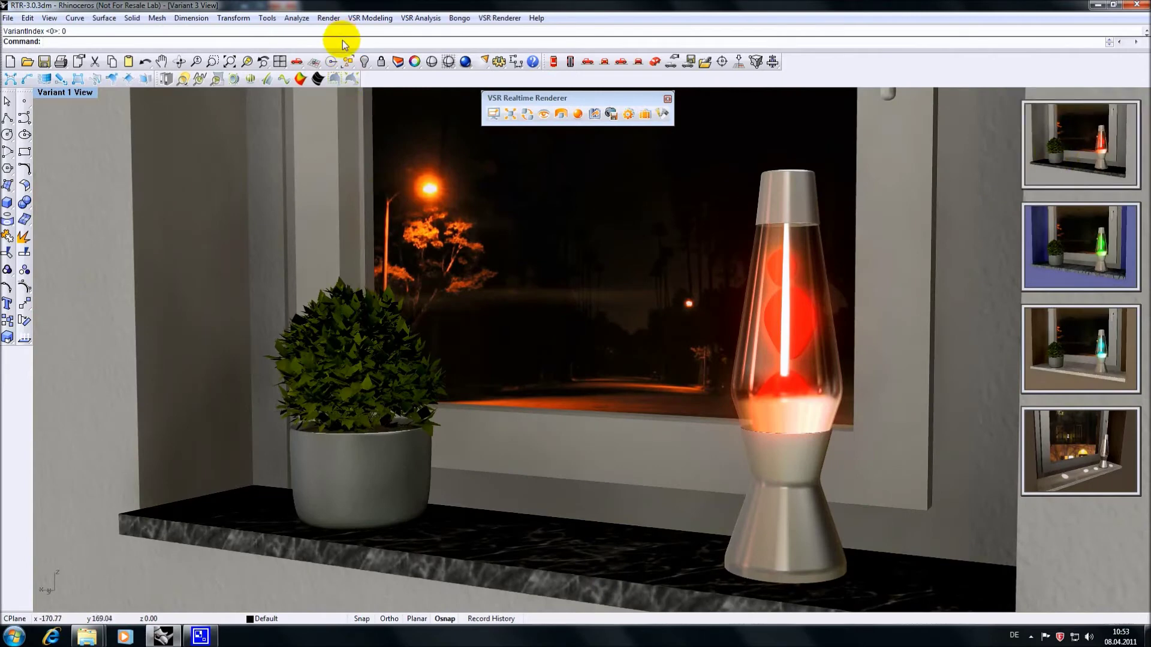
{"action": "type", "text": "VSRVariant"}
{"action": "key", "text": "Return"}
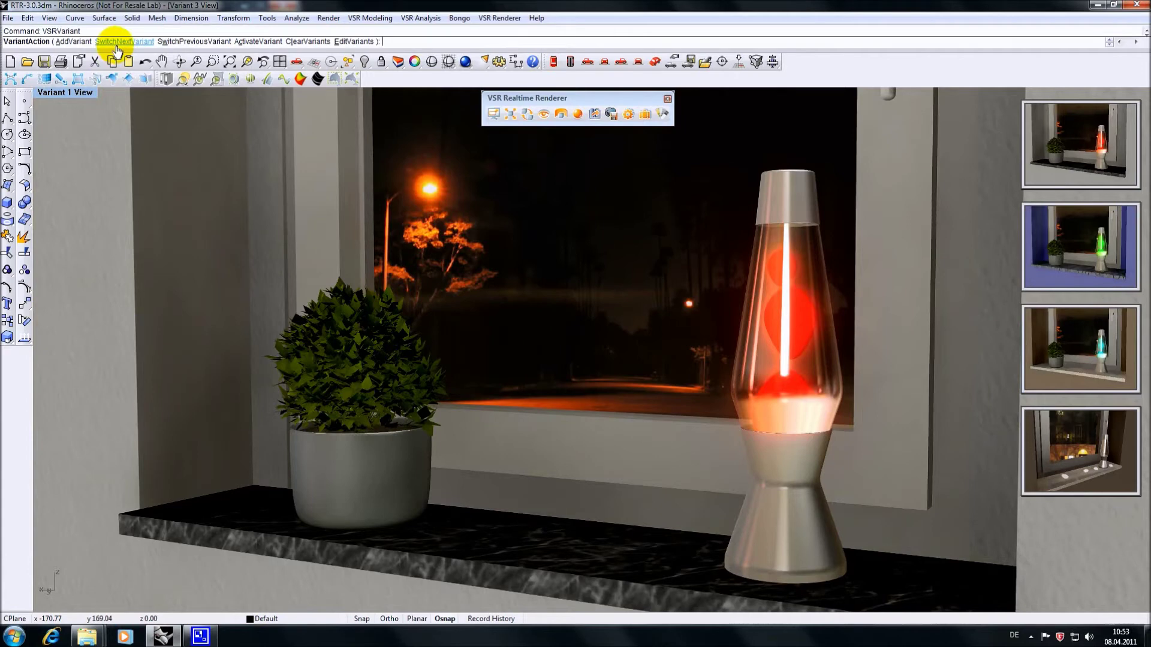
{"action": "left_click", "coordinate": [182, 43]}
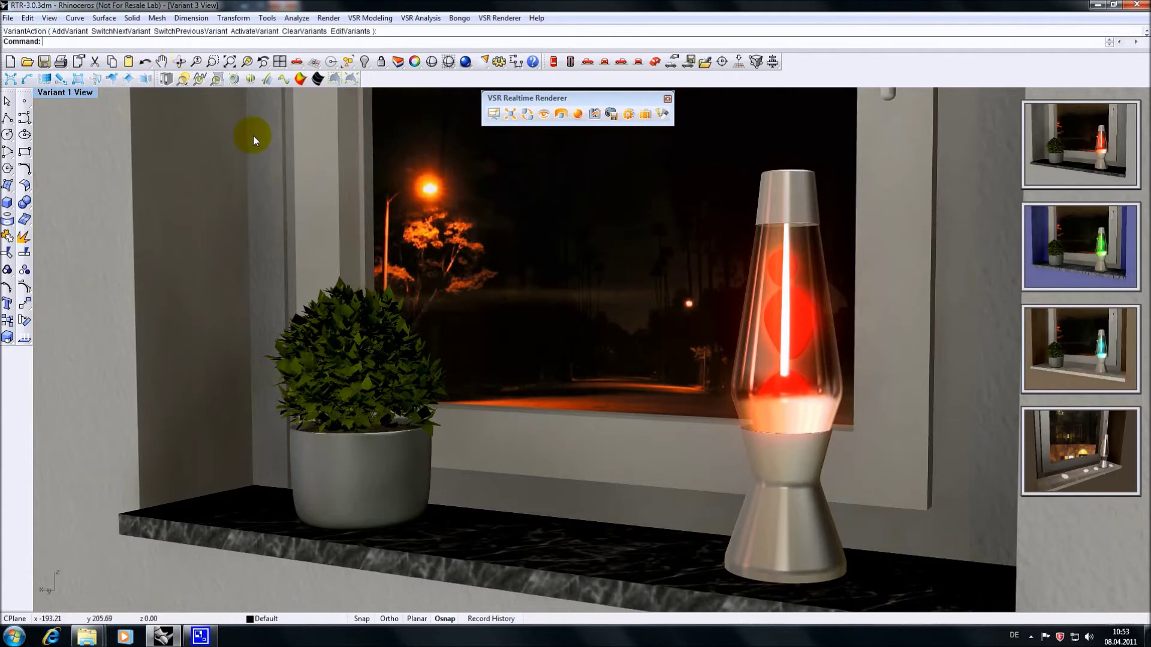
{"action": "left_click", "coordinate": [269, 18]}
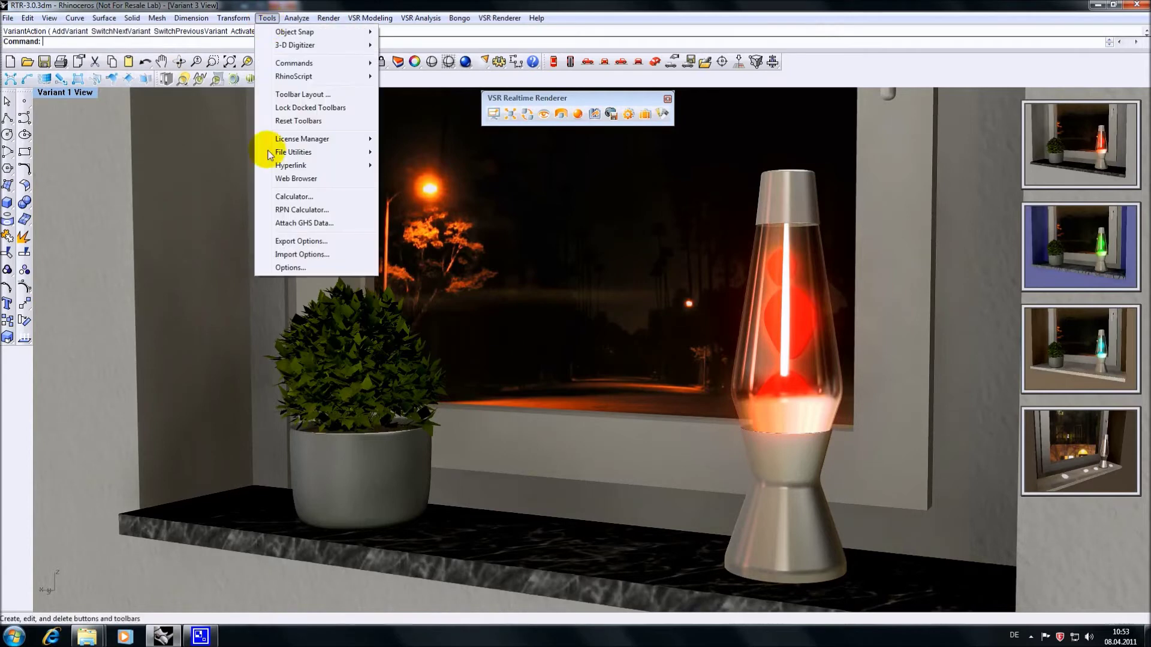
{"action": "left_click", "coordinate": [285, 268]}
{"action": "left_click", "coordinate": [156, 336]}
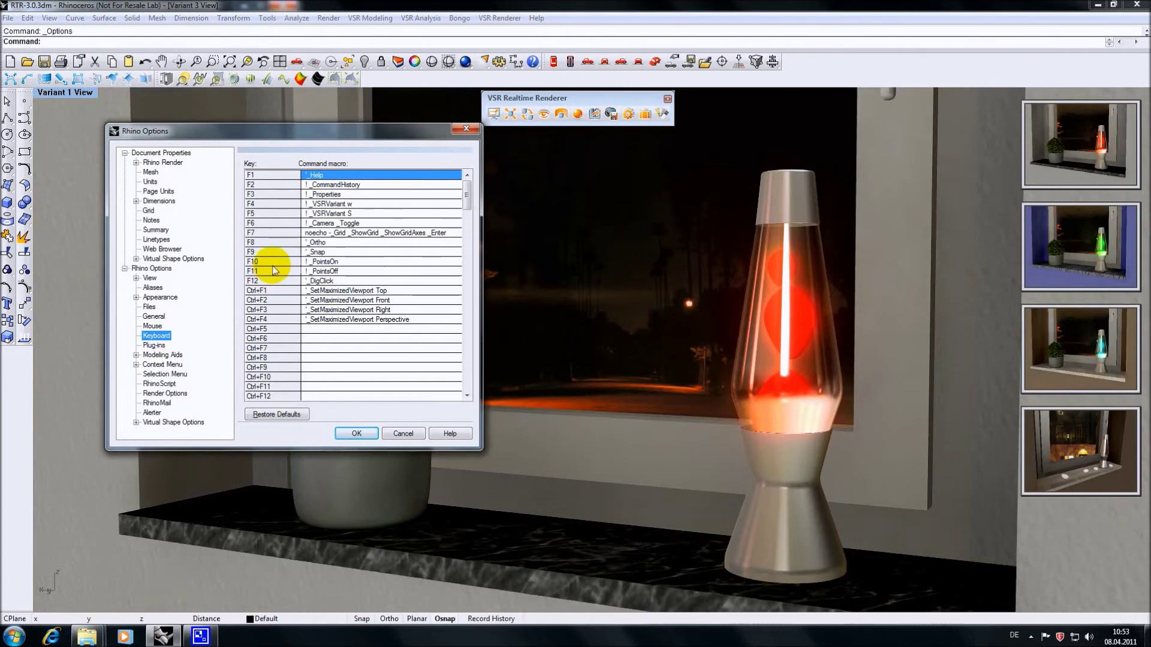
{"action": "left_click", "coordinate": [336, 204]}
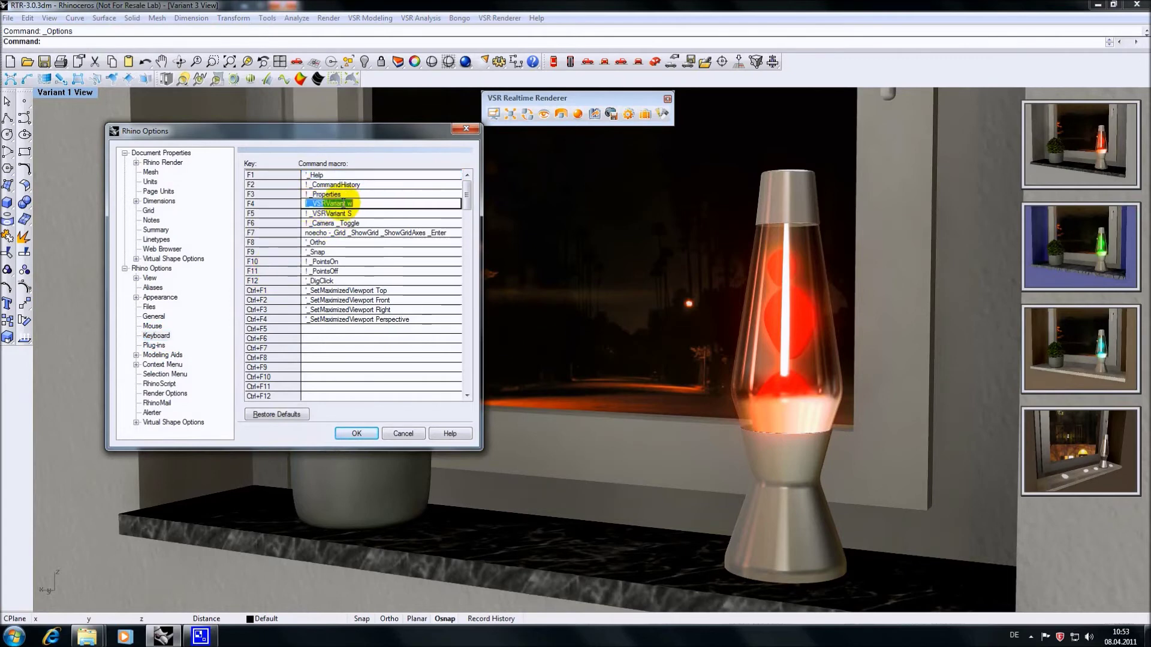
{"action": "left_click", "coordinate": [372, 213]}
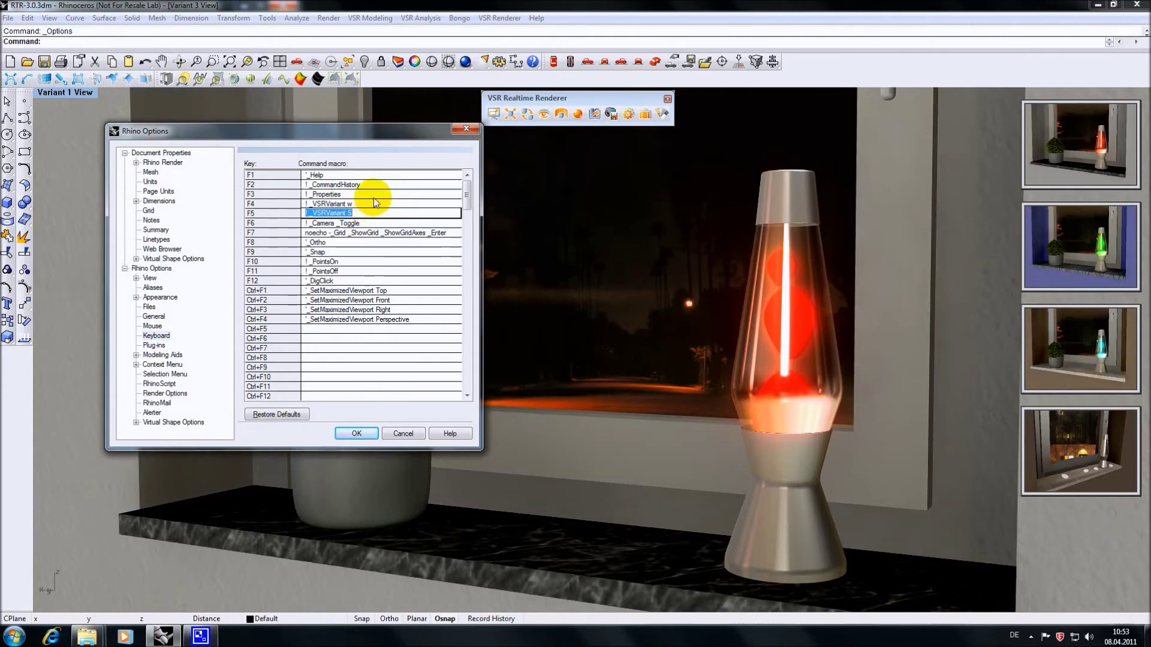
{"action": "left_click", "coordinate": [354, 432]}
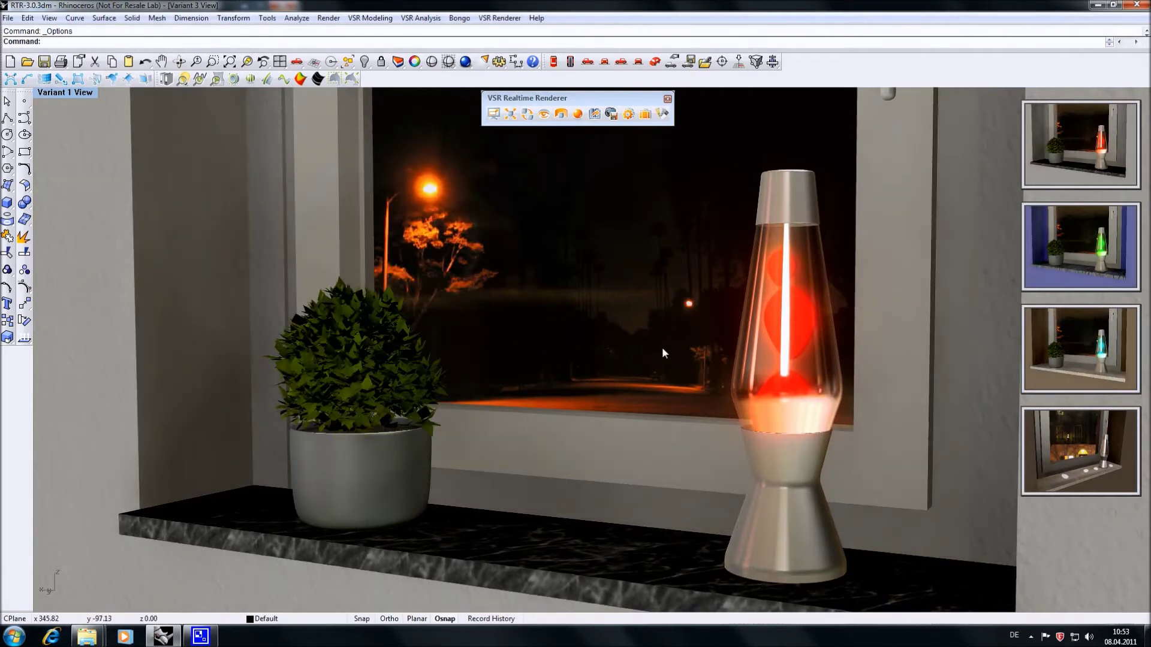
Turn off the preview thumbnails in the VSR Variant Manager
{"action": "double_click", "coordinate": [1028, 210]}
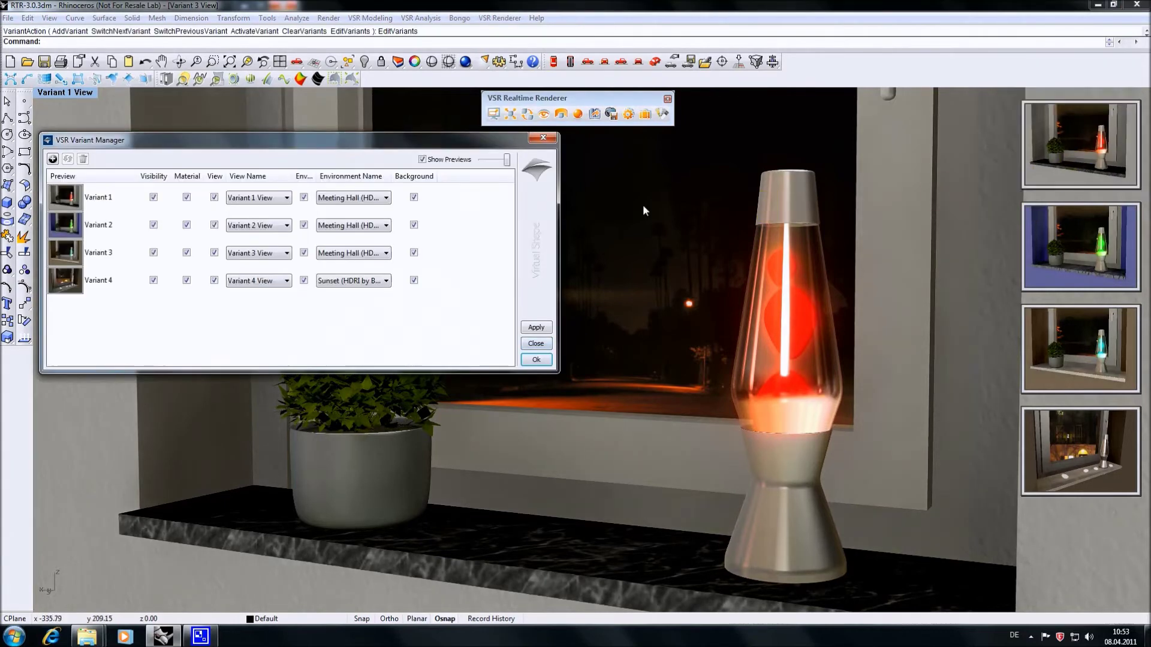
{"action": "left_click", "coordinate": [423, 159]}
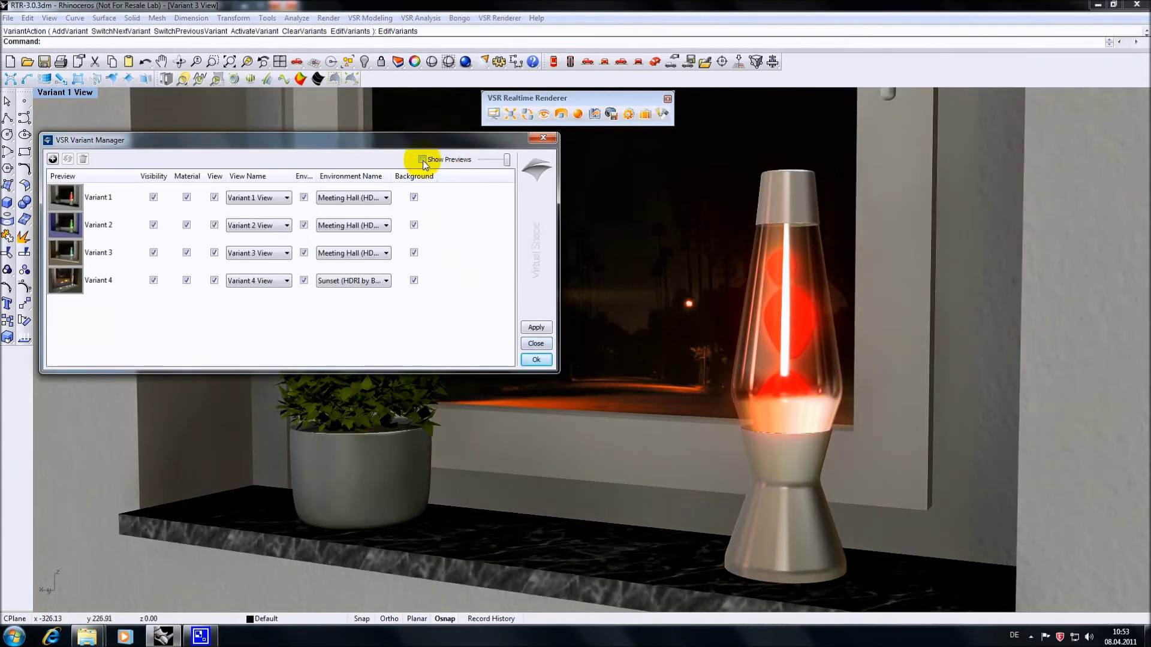
{"action": "left_click", "coordinate": [535, 343]}
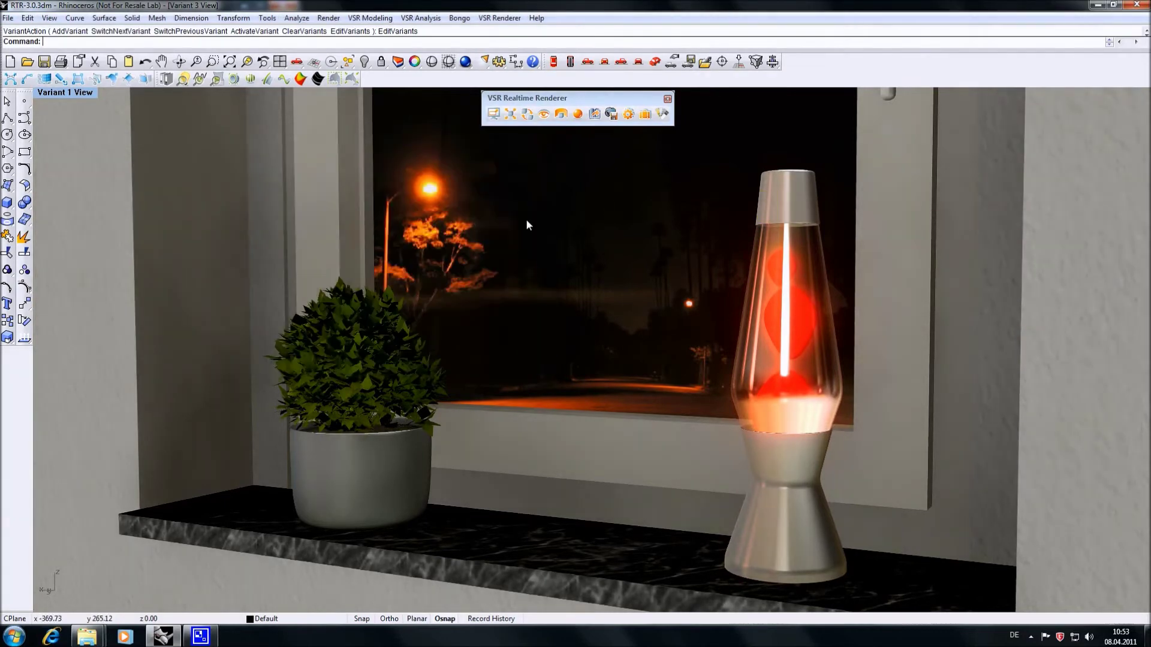
Cycle through the scene variants in full-screen realtime view with Page Down, then exit with Esc
{"action": "left_click", "coordinate": [492, 114]}
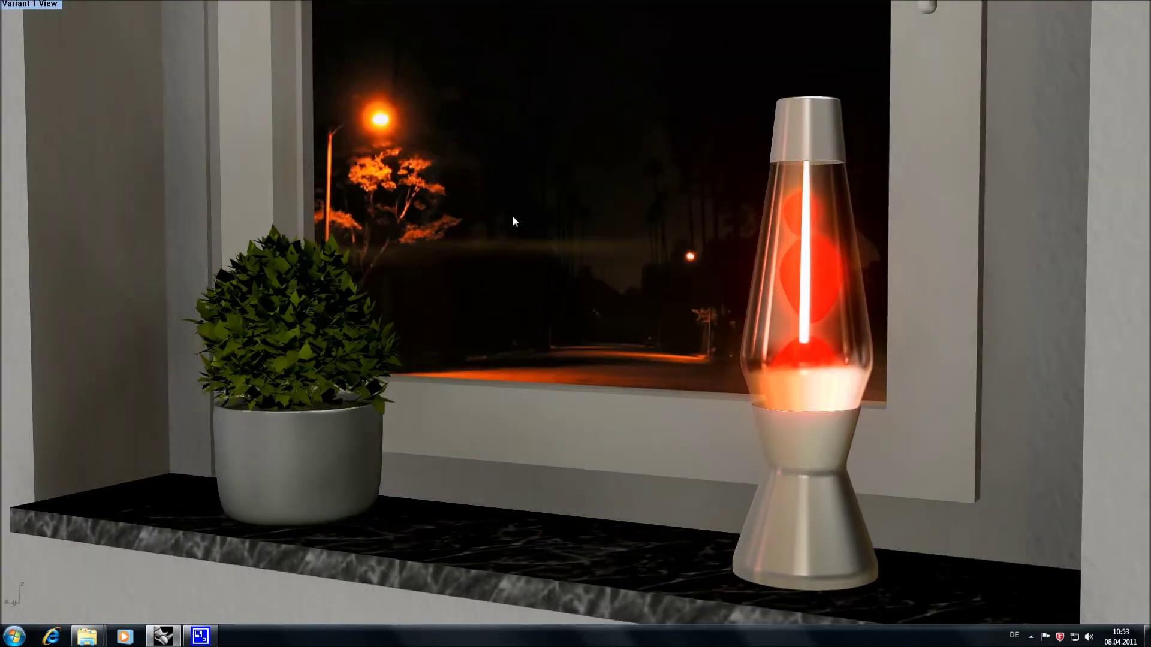
{"action": "key", "text": "Page_Down"}
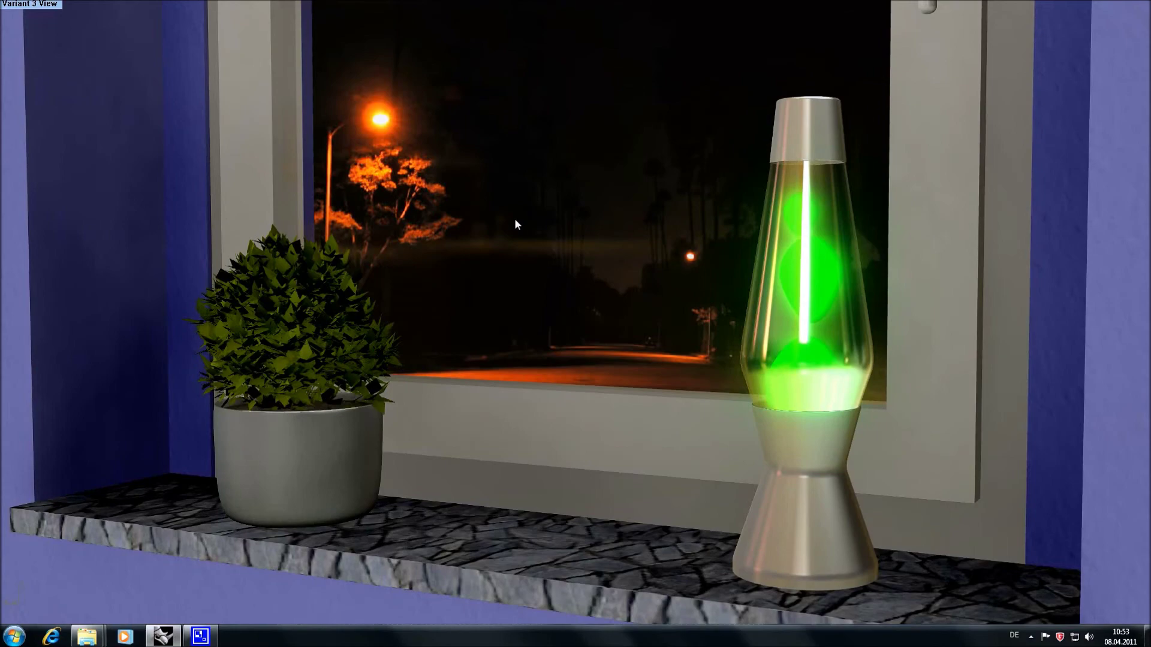
{"action": "key", "text": "Page_Down"}
{"action": "key", "text": "Page_Down"}
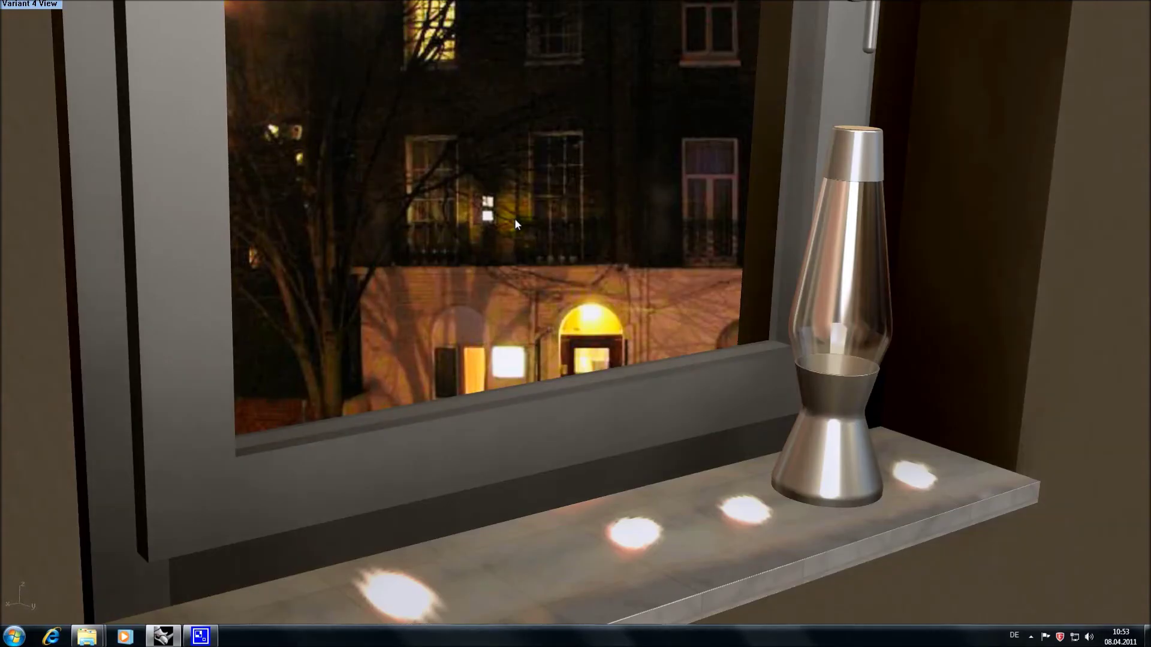
{"action": "key", "text": "Page_Down"}
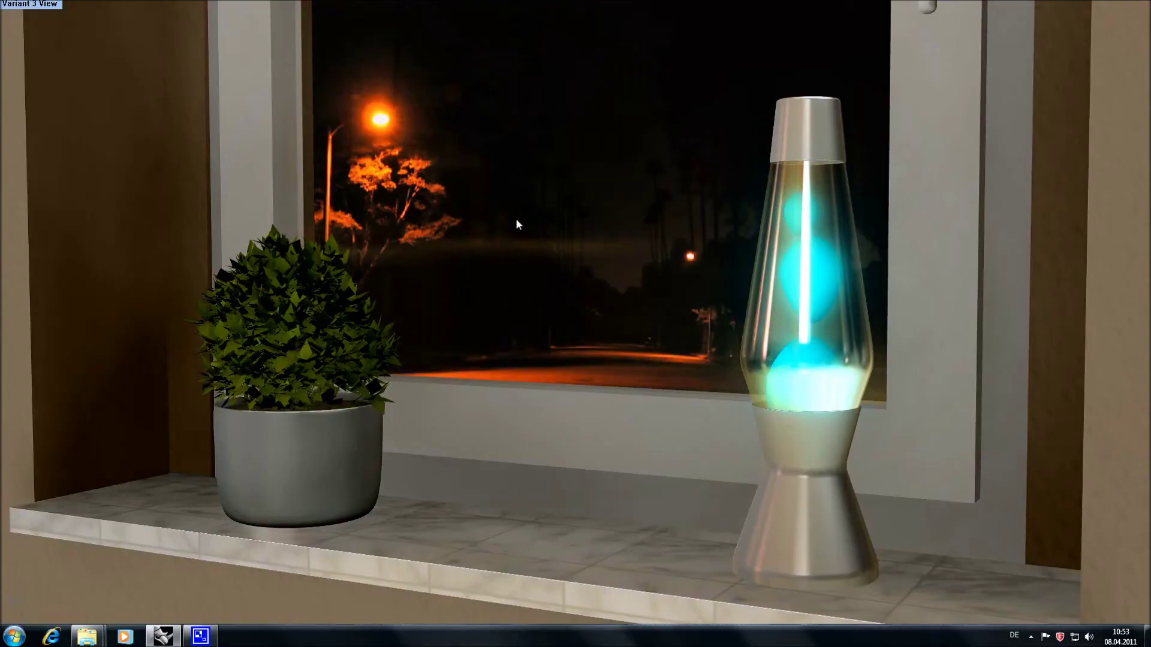
{"action": "key", "text": "Page_Down"}
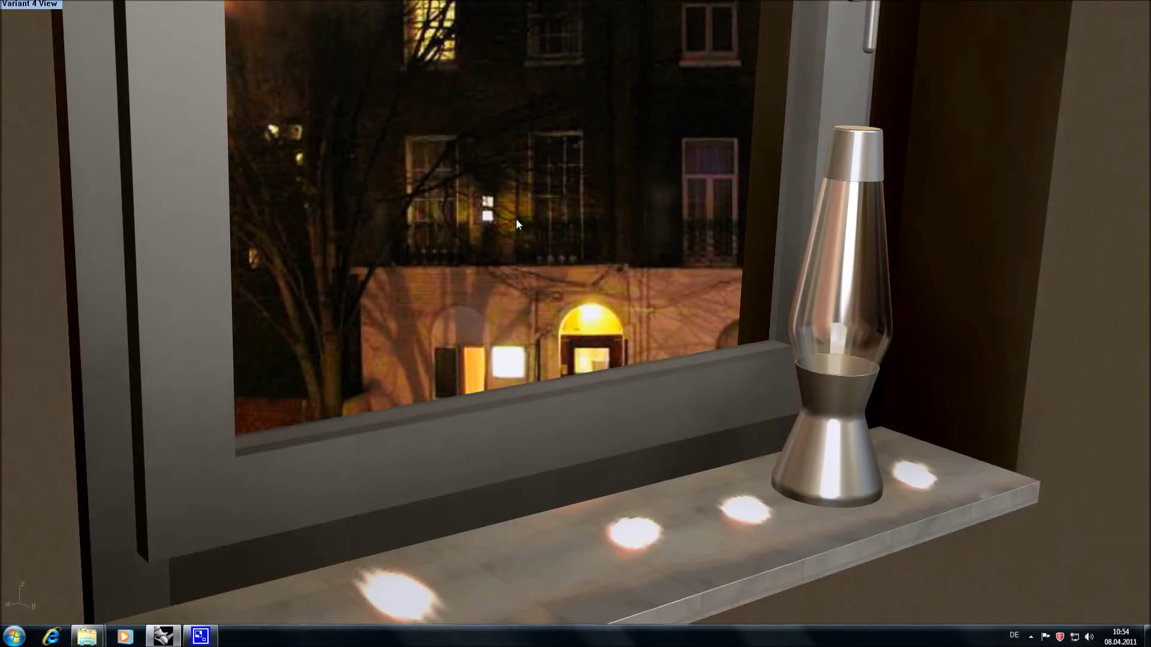
{"action": "key", "text": "Escape"}
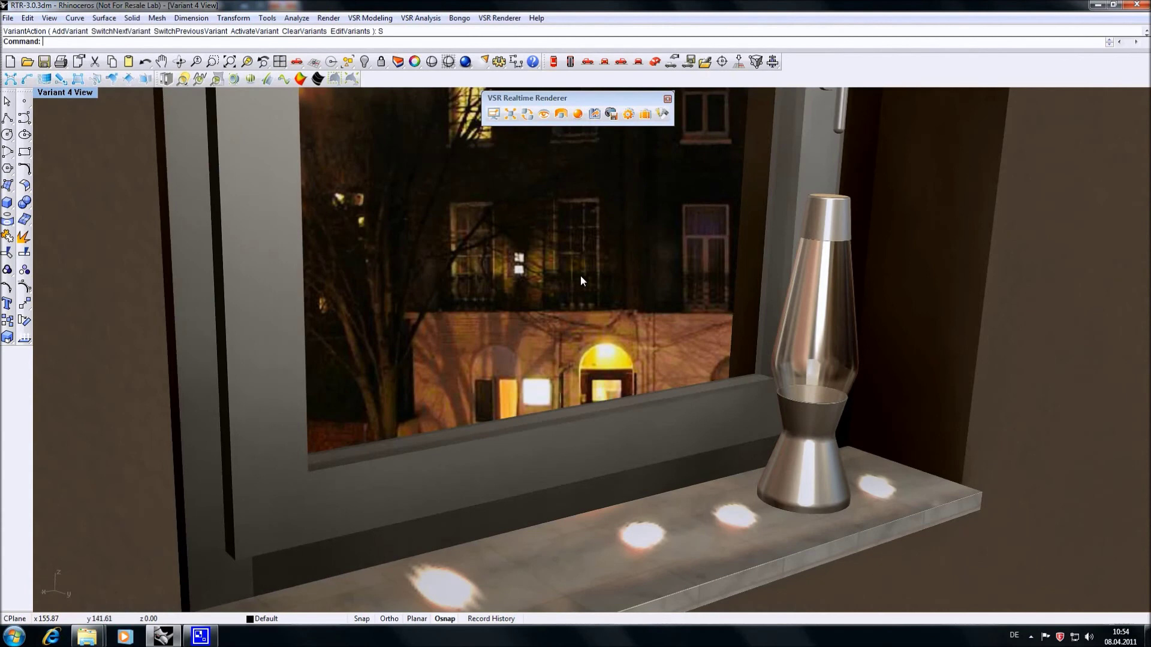
Export All Variants with the Realtime Renderer as TEST.jpg snapshots on the Desktop
{"action": "right_click_drag", "start_coordinate": [615, 326], "coordinate": [610, 325]}
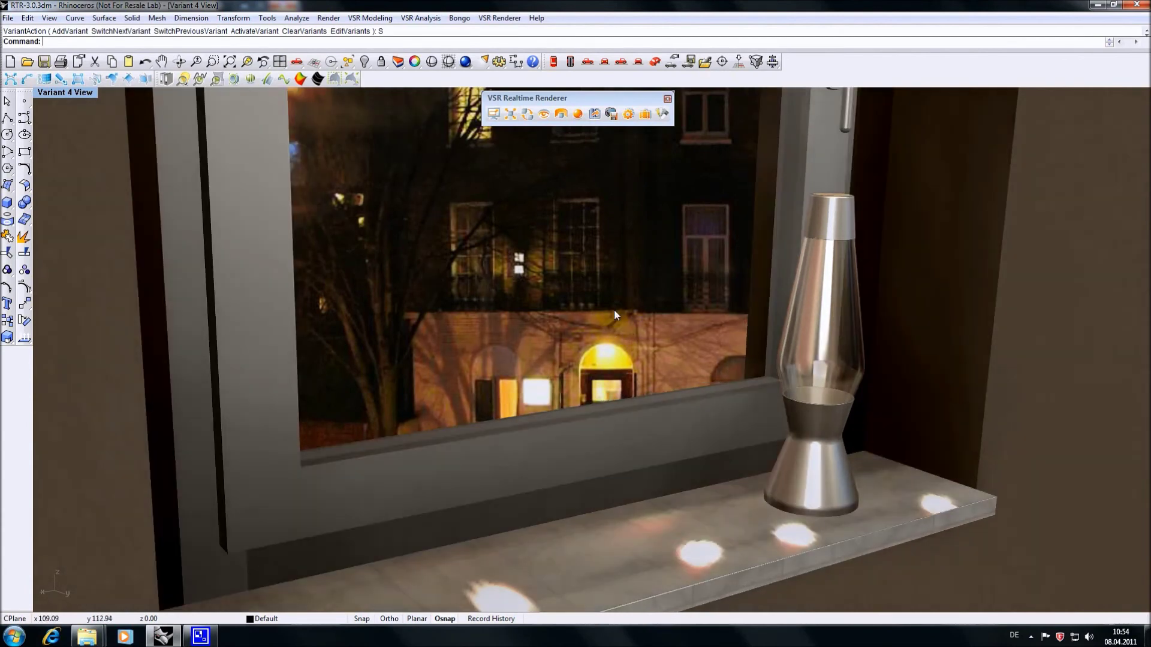
{"action": "left_click", "coordinate": [612, 114]}
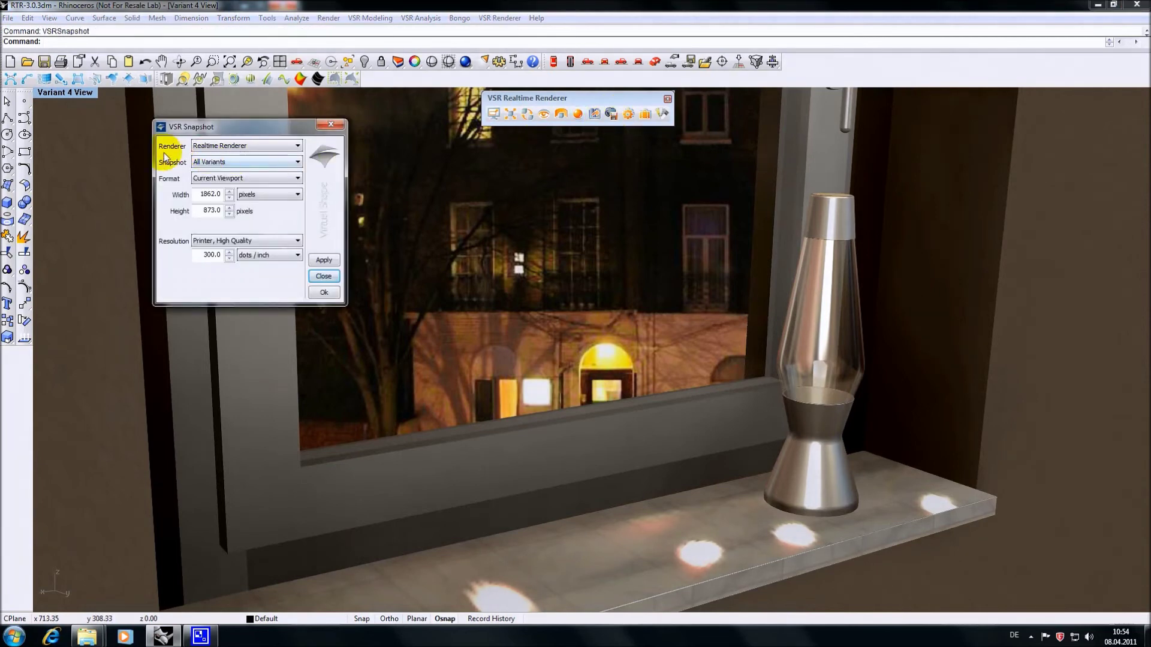
{"action": "left_click", "coordinate": [229, 146]}
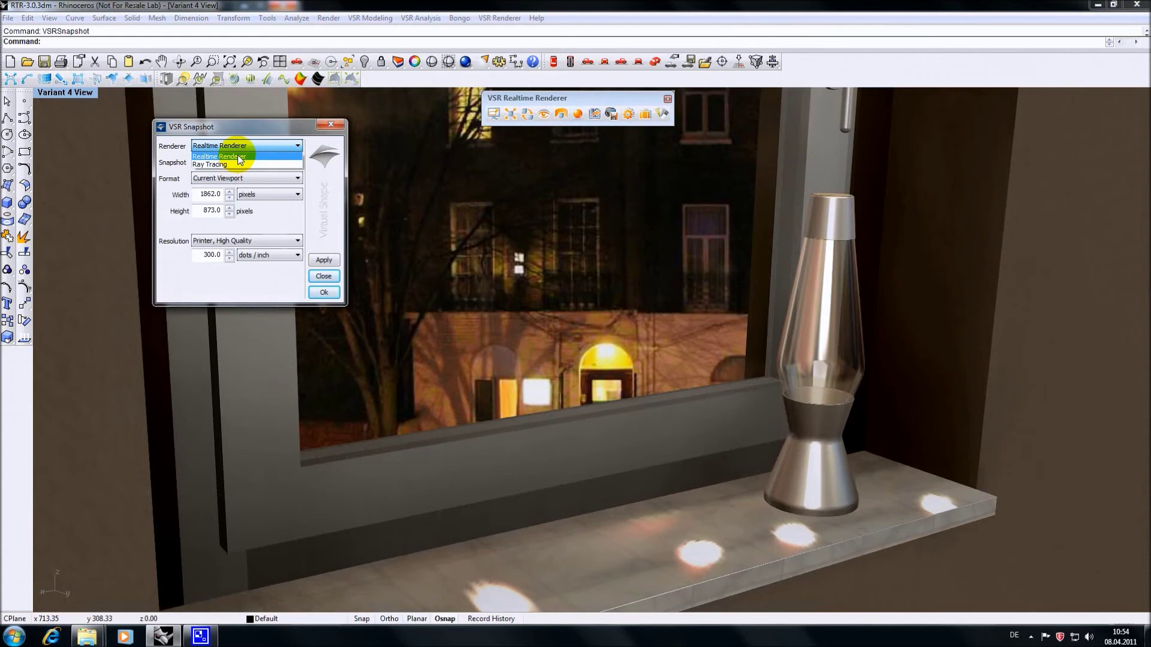
{"action": "left_click", "coordinate": [240, 157]}
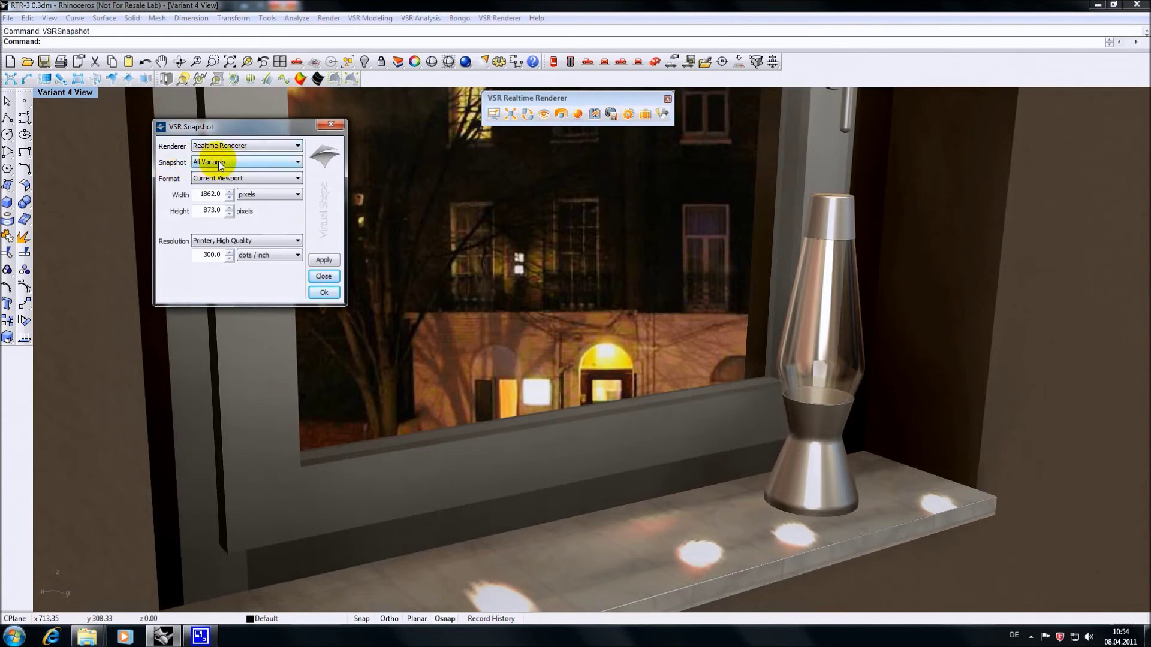
{"action": "left_click", "coordinate": [252, 162]}
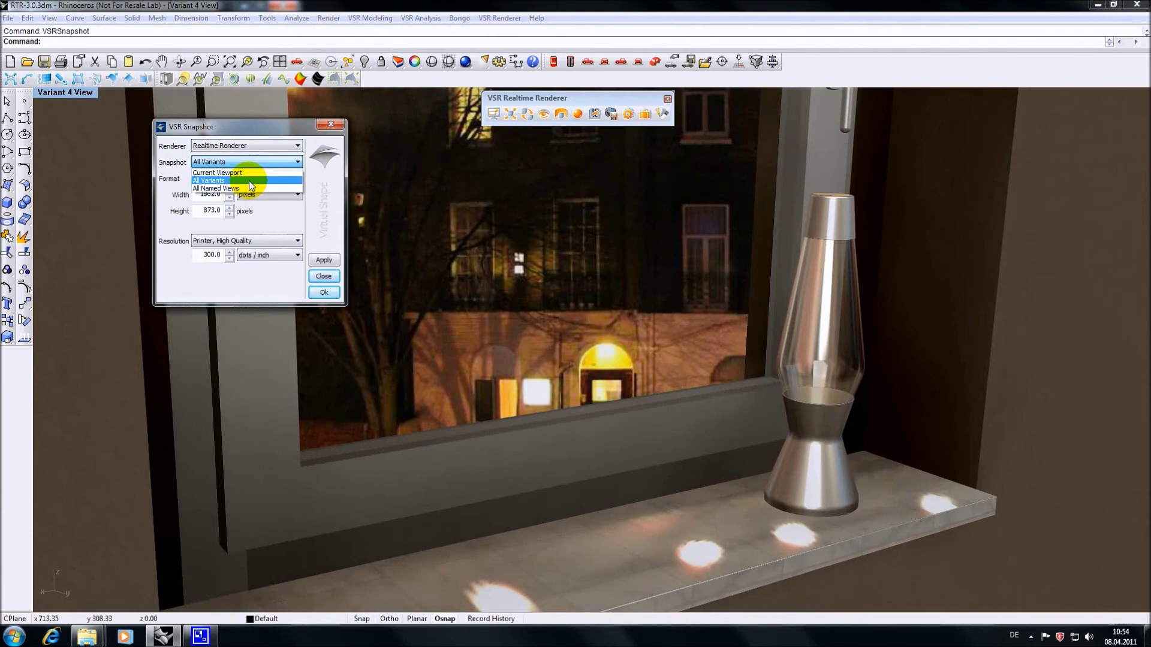
{"action": "left_click", "coordinate": [249, 181]}
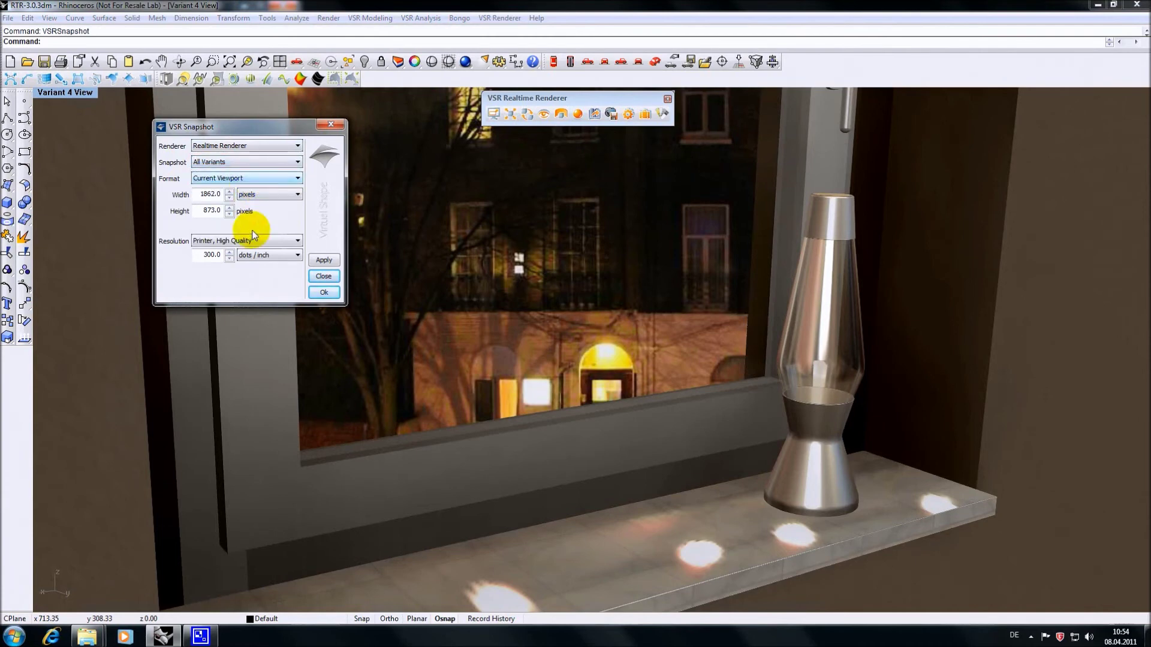
{"action": "left_click", "coordinate": [324, 259]}
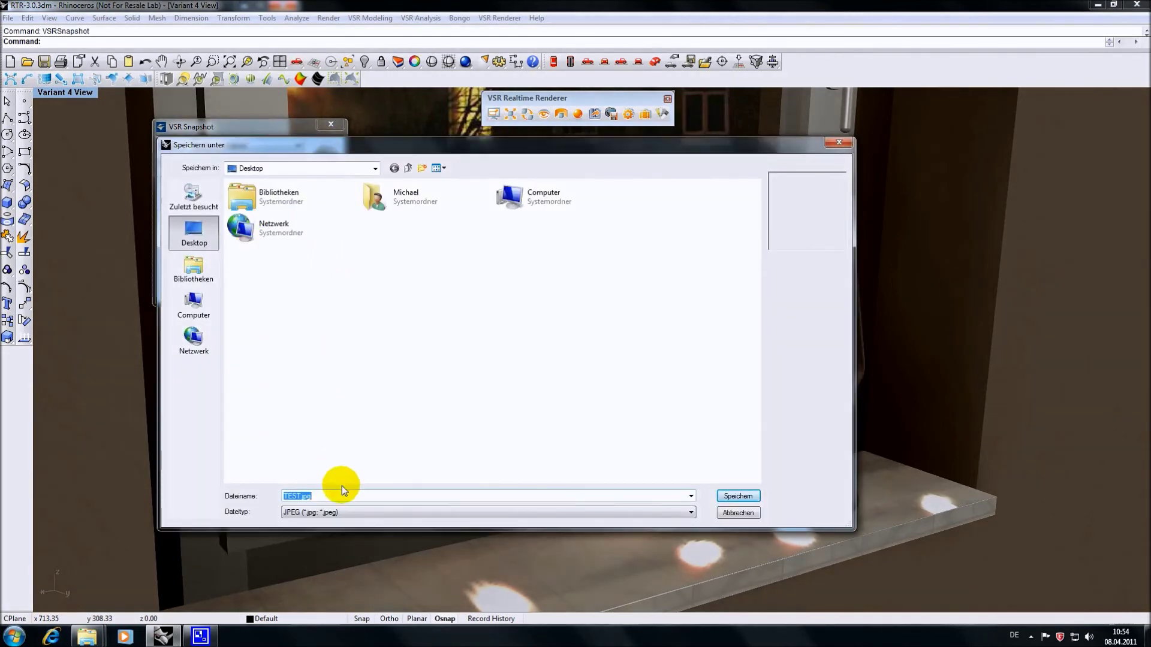
{"action": "left_click", "coordinate": [743, 497]}
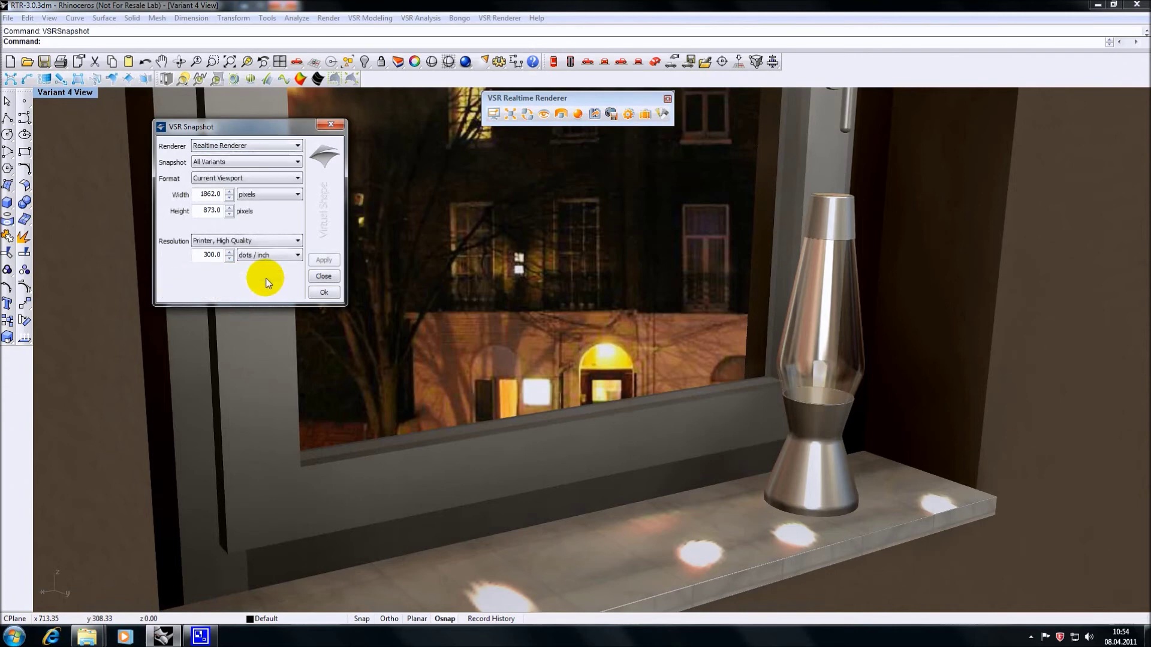
{"action": "left_click", "coordinate": [324, 276]}
{"action": "key", "text": "super+d"}
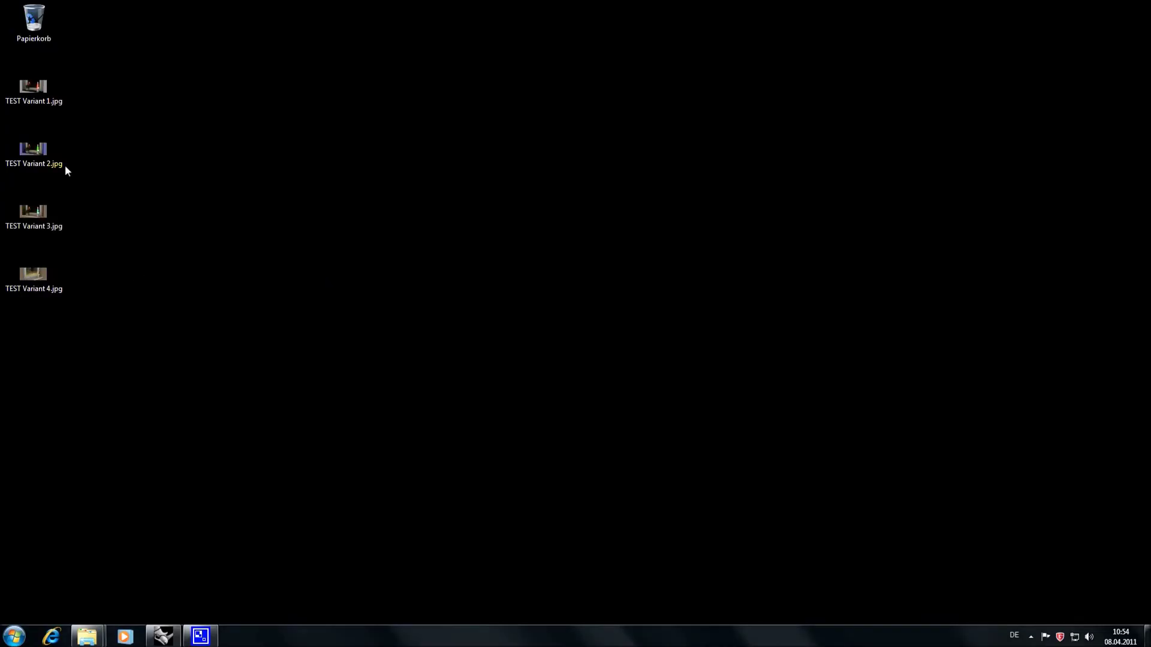
Open TEST Variant 1 through 4 .jpg from the desktop in Windows Photo Viewer
{"action": "double_click", "coordinate": [33, 87]}
{"action": "left_click", "coordinate": [45, 150]}
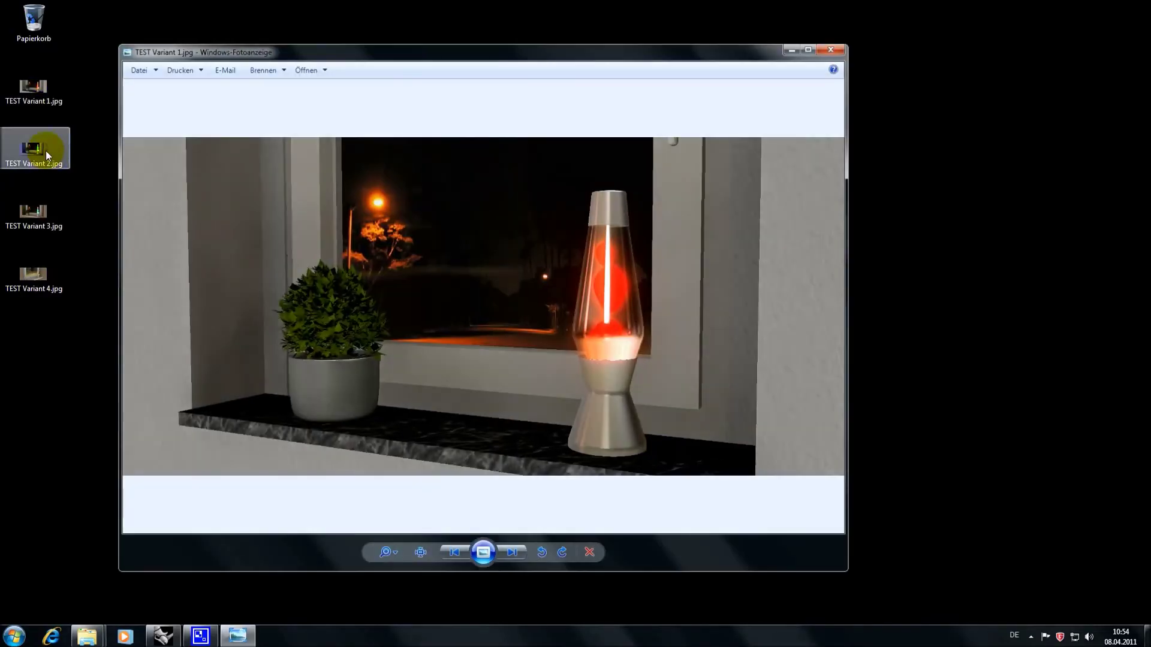
{"action": "double_click", "coordinate": [45, 150]}
{"action": "double_click", "coordinate": [25, 211]}
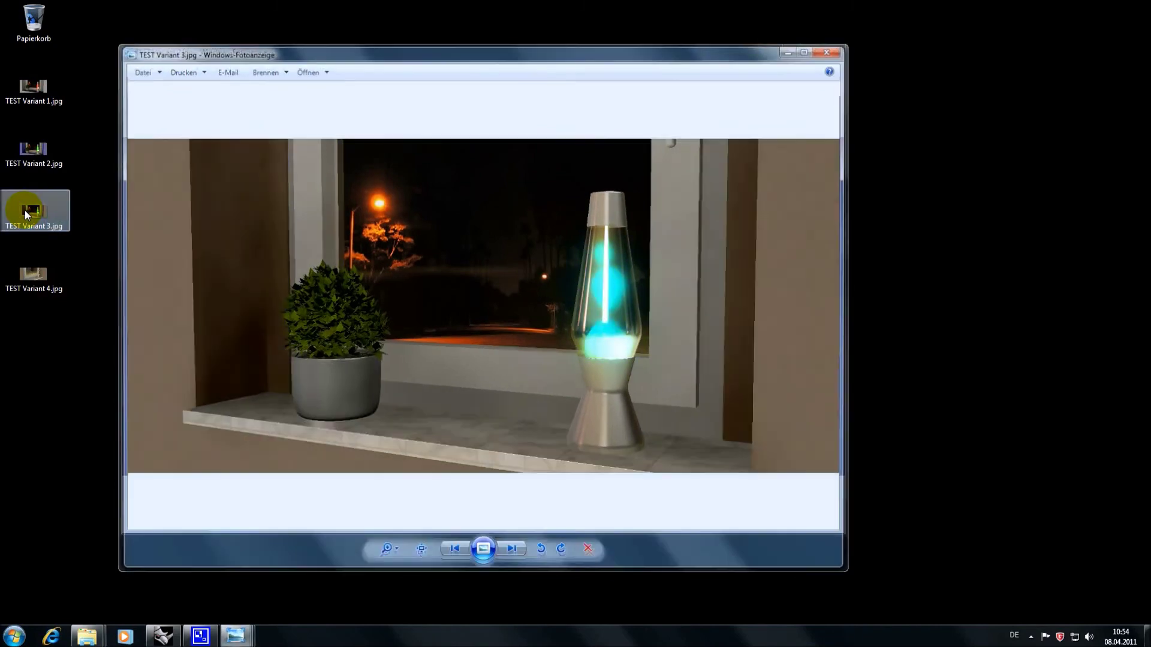
{"action": "left_click", "coordinate": [47, 275]}
{"action": "double_click", "coordinate": [46, 275]}
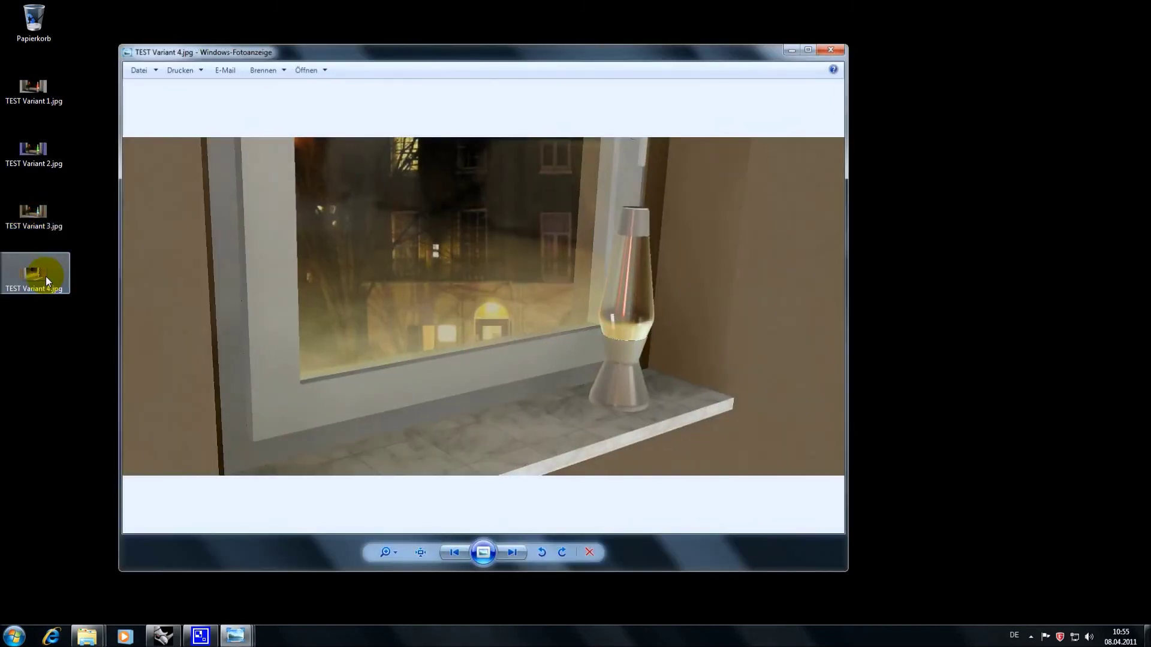
Close Windows Photo Viewer and bring Rhinoceros back to the front
{"action": "left_click", "coordinate": [319, 508]}
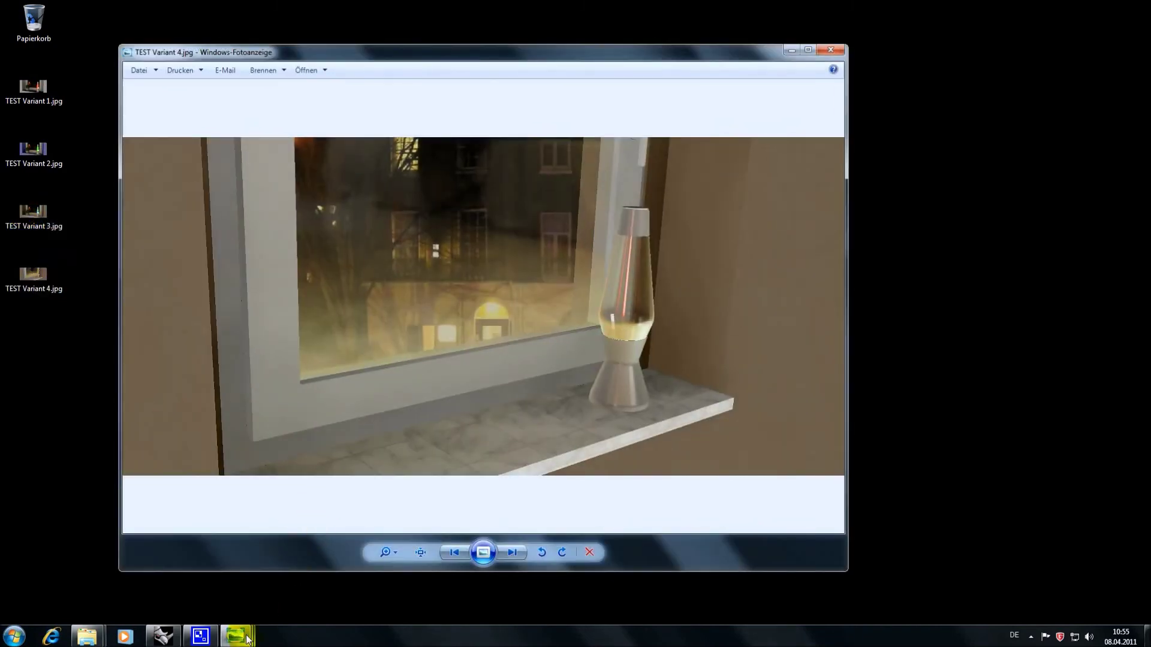
{"action": "mouse_move", "coordinate": [237, 632]}
{"action": "left_click", "coordinate": [293, 605]}
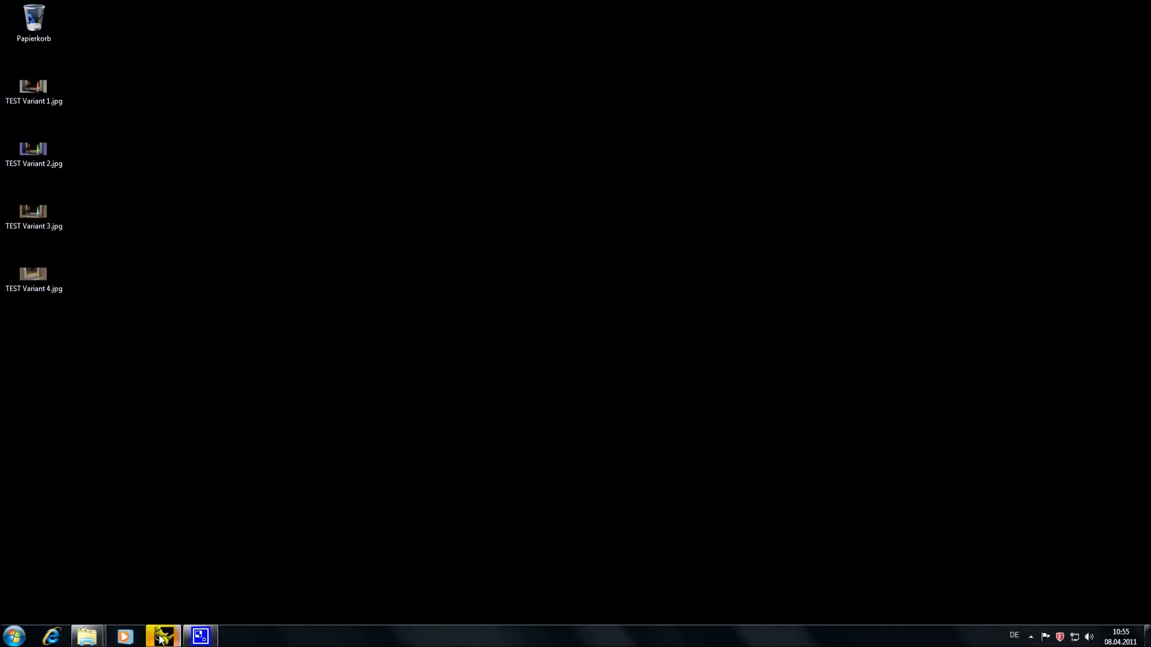
{"action": "left_click", "coordinate": [164, 637]}
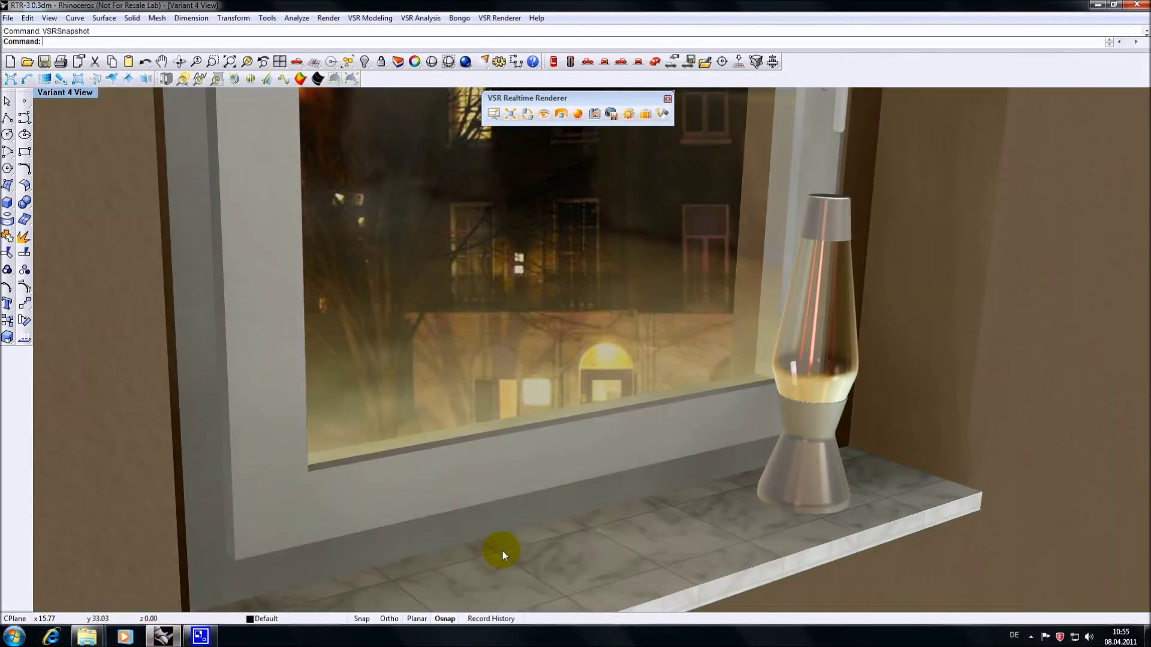
Pack the session into a newly created TEST2 folder on the Desktop
{"action": "right_click_drag", "start_coordinate": [502, 551], "coordinate": [516, 524]}
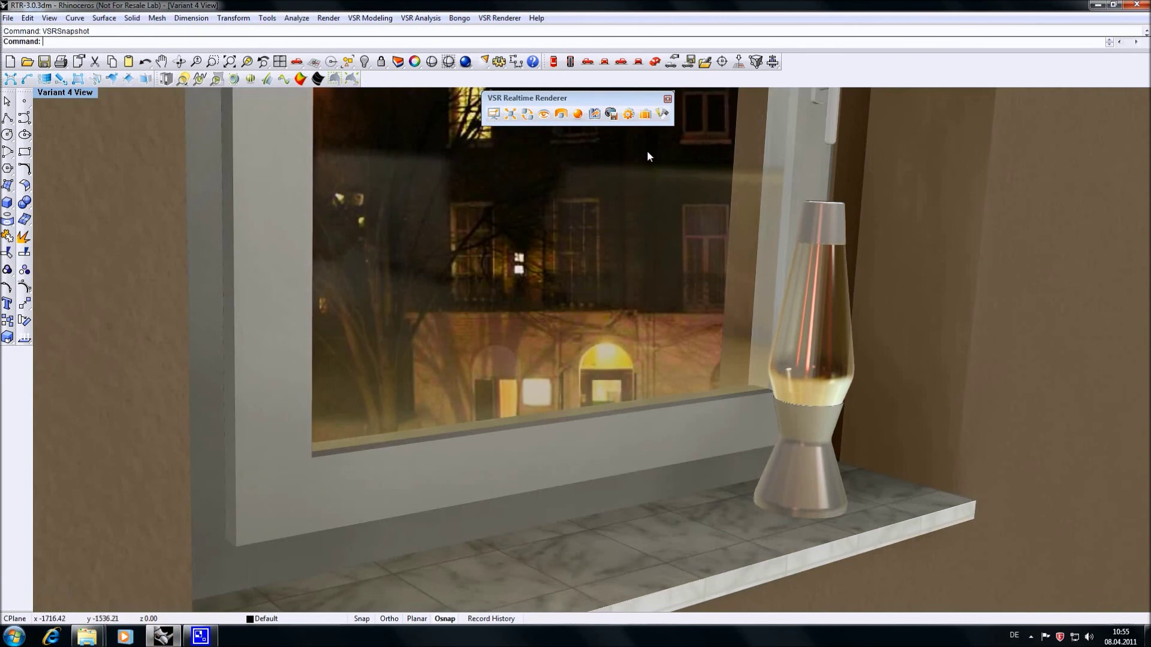
{"action": "left_click", "coordinate": [646, 116]}
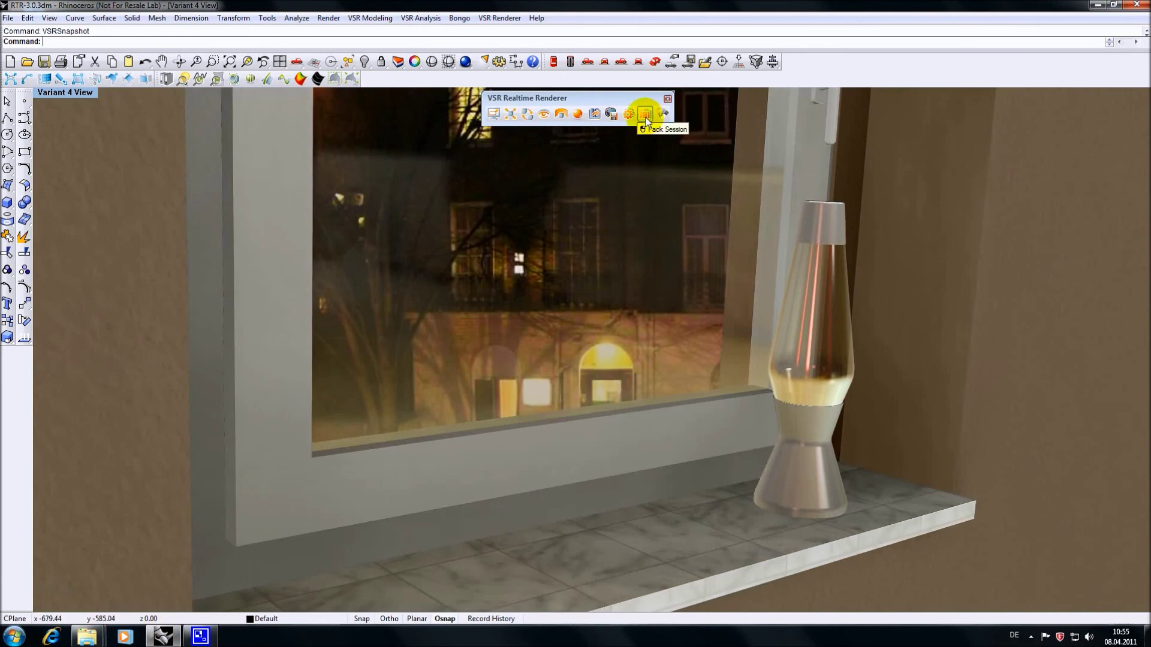
{"action": "left_click", "coordinate": [645, 116]}
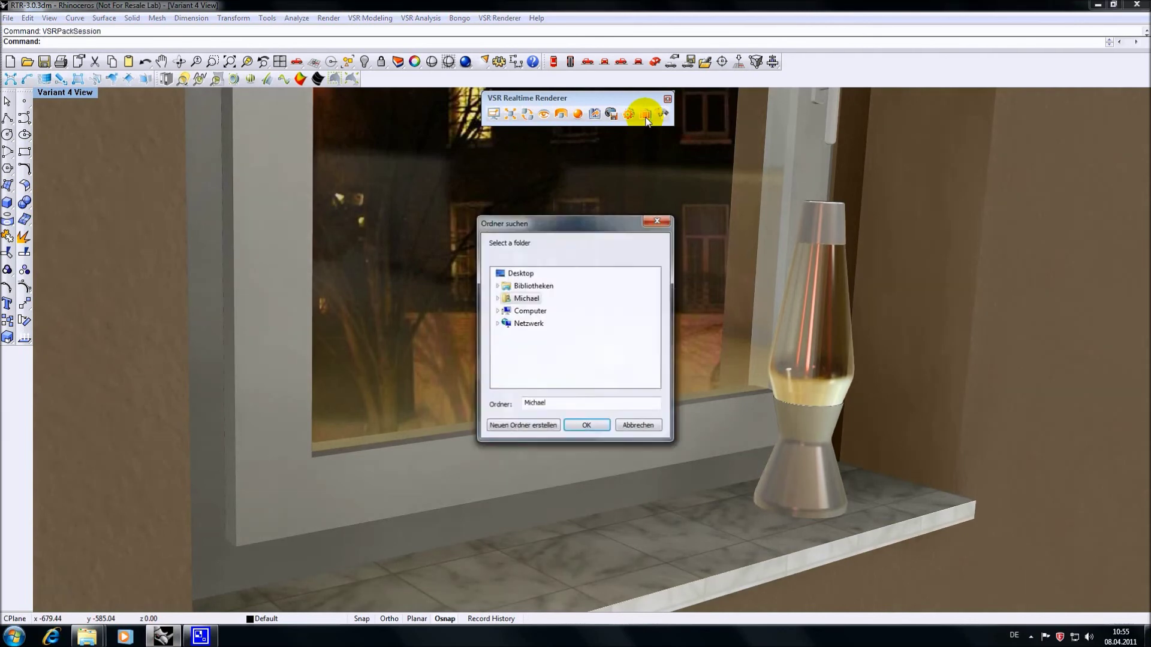
{"action": "left_click", "coordinate": [519, 273]}
{"action": "left_click", "coordinate": [518, 426]}
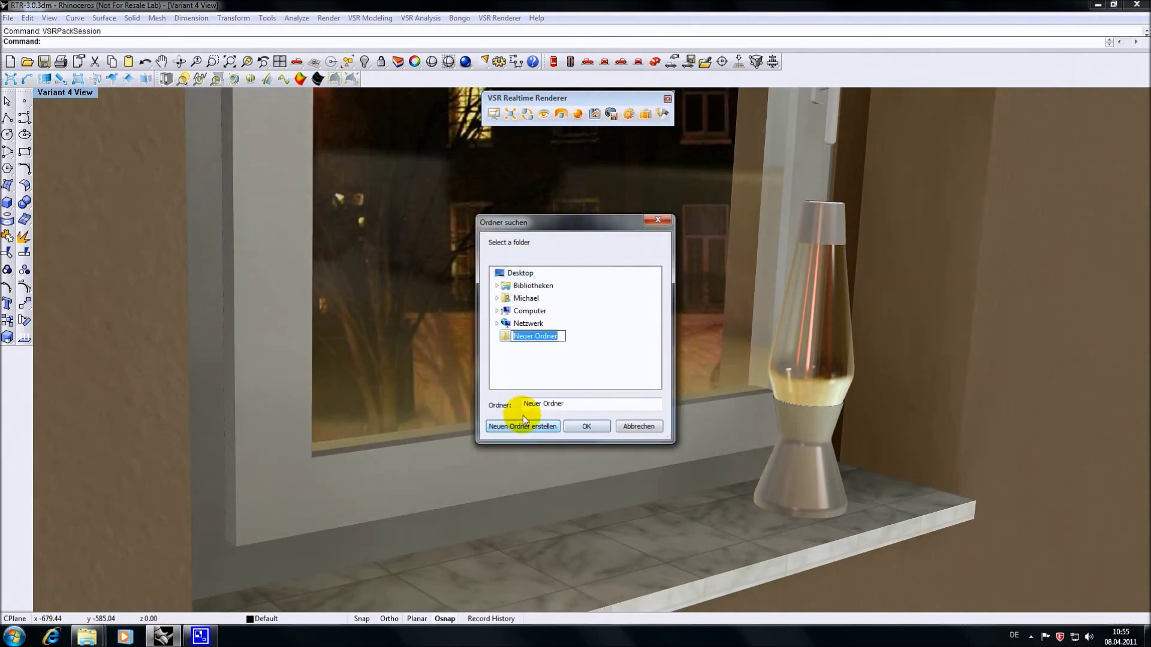
{"action": "type", "text": "TES"}
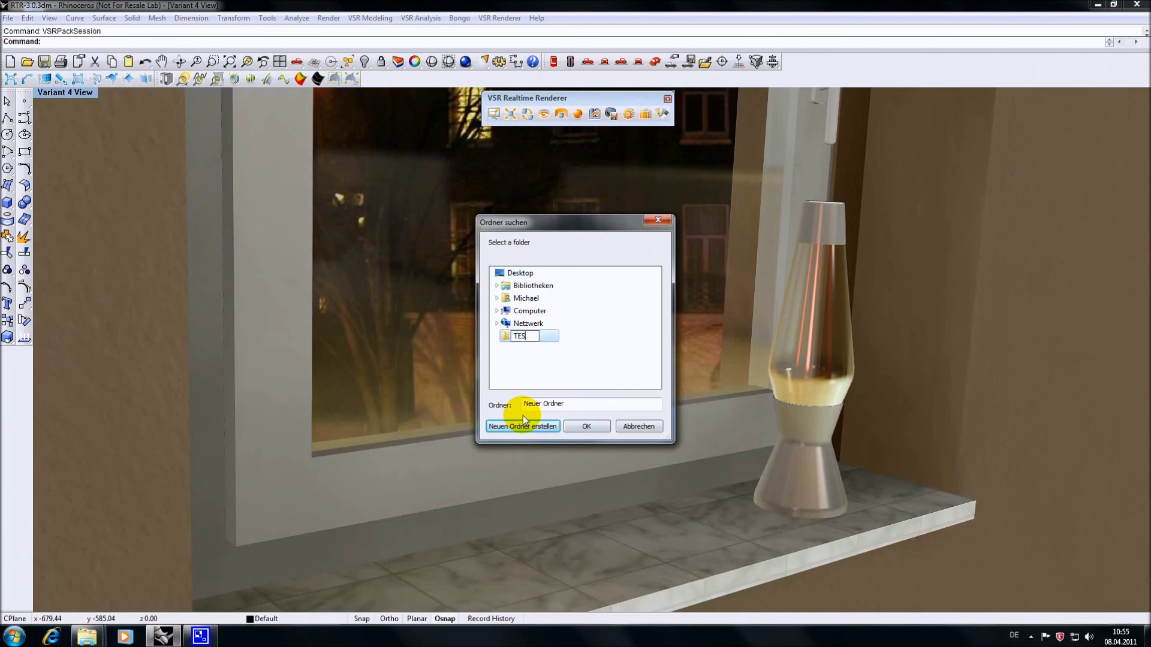
{"action": "type", "text": "T2"}
{"action": "left_click", "coordinate": [587, 425]}
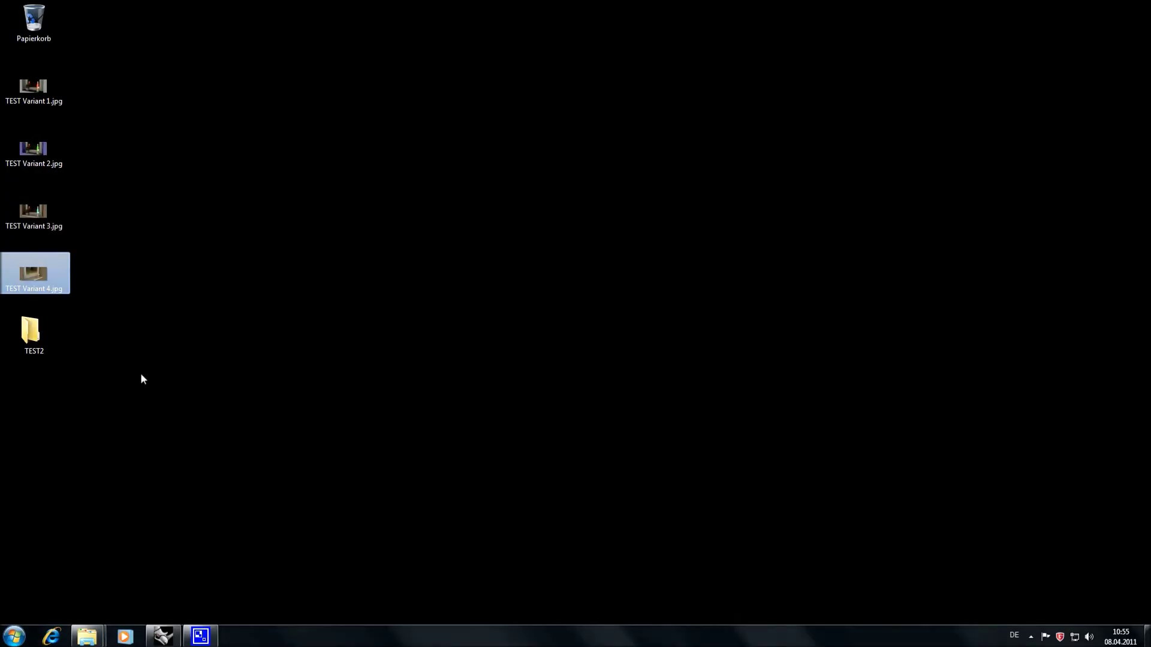
Inspect the TEST2 folder's 15 packed files, then switch back to Rhinoceros
{"action": "double_click", "coordinate": [32, 334]}
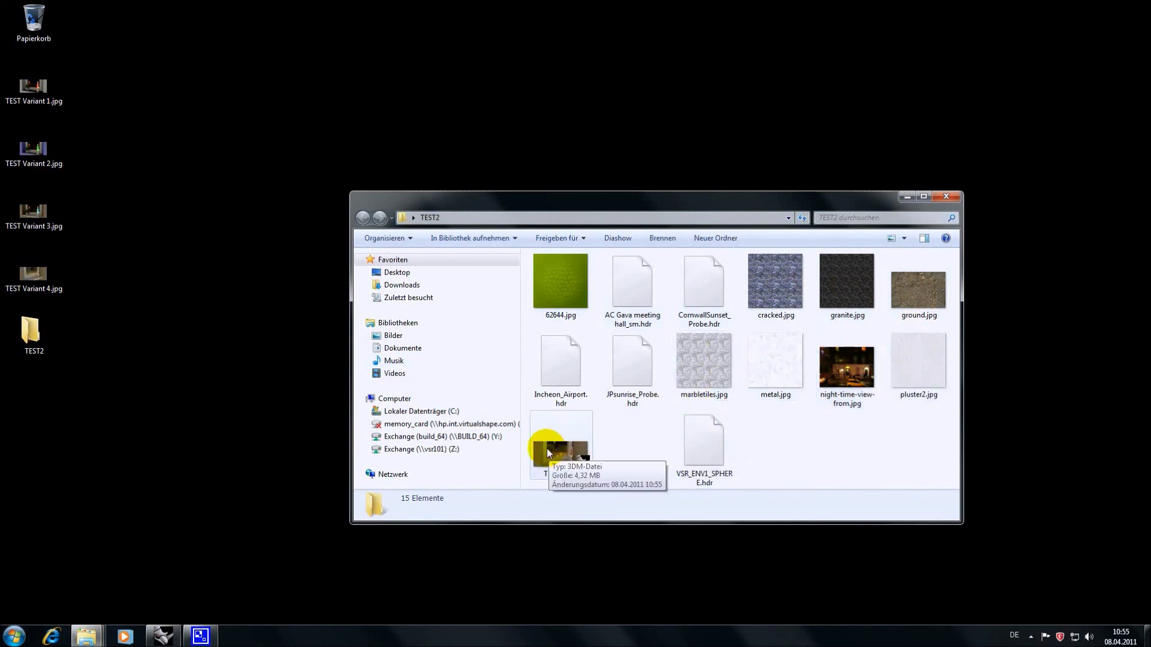
{"action": "left_click", "coordinate": [162, 636]}
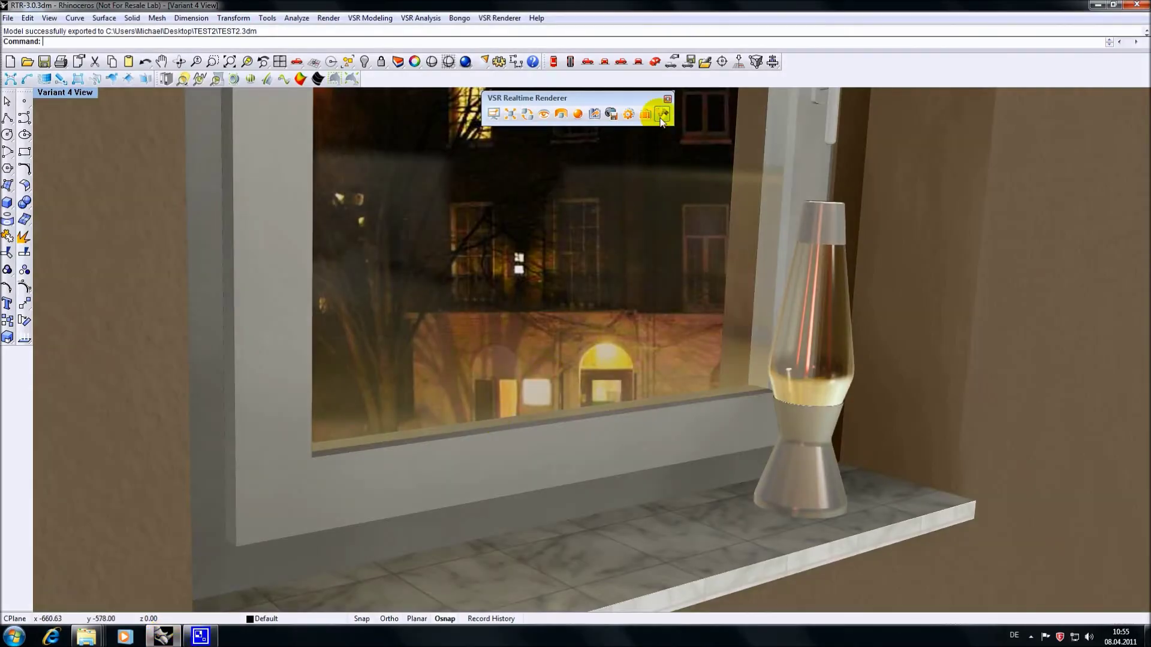
Reopen the VSR Variant Manager showing thumbnails of all four variants and orbit the view
{"action": "left_click", "coordinate": [686, 129]}
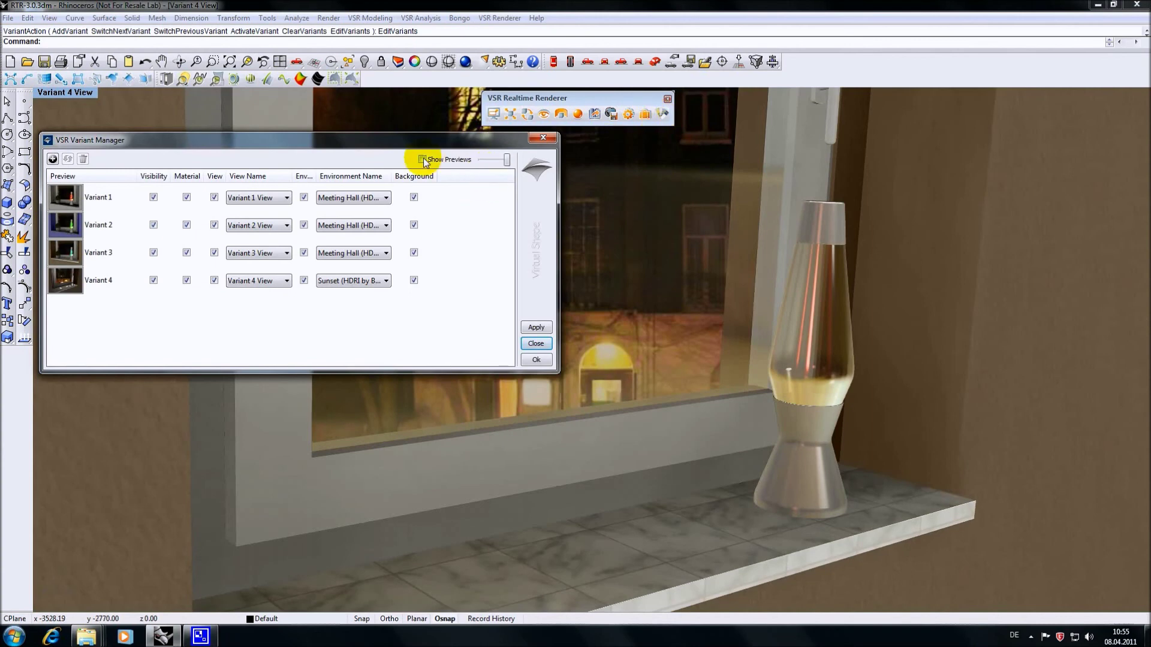
{"action": "right_click_drag", "start_coordinate": [757, 289], "coordinate": [681, 303]}
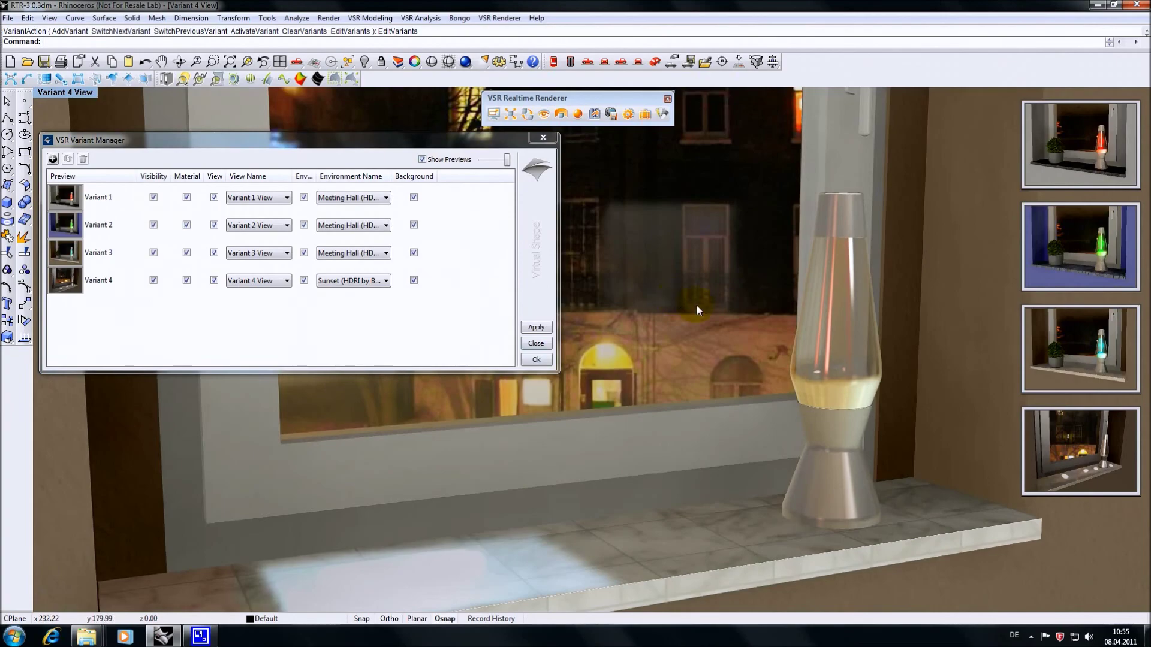